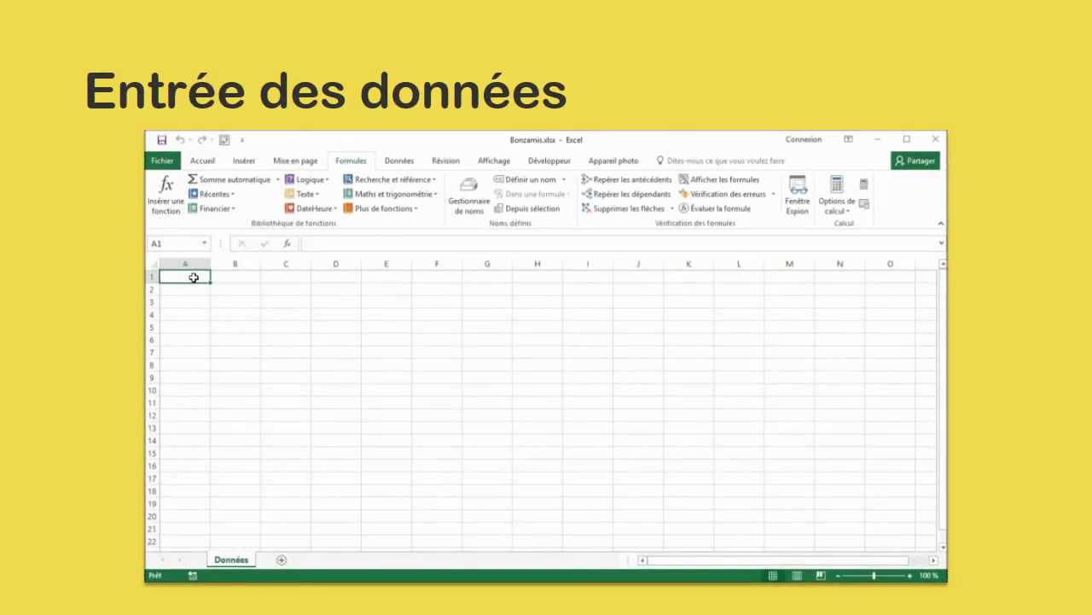
# Step: Enter row 1 headings Prénom, Avance à, Somme de, Prénoms, A avancé, Doit, Sur la table, and Nb amis in K1
pyautogui.write('Prénom')
pyautogui.press('Tab')
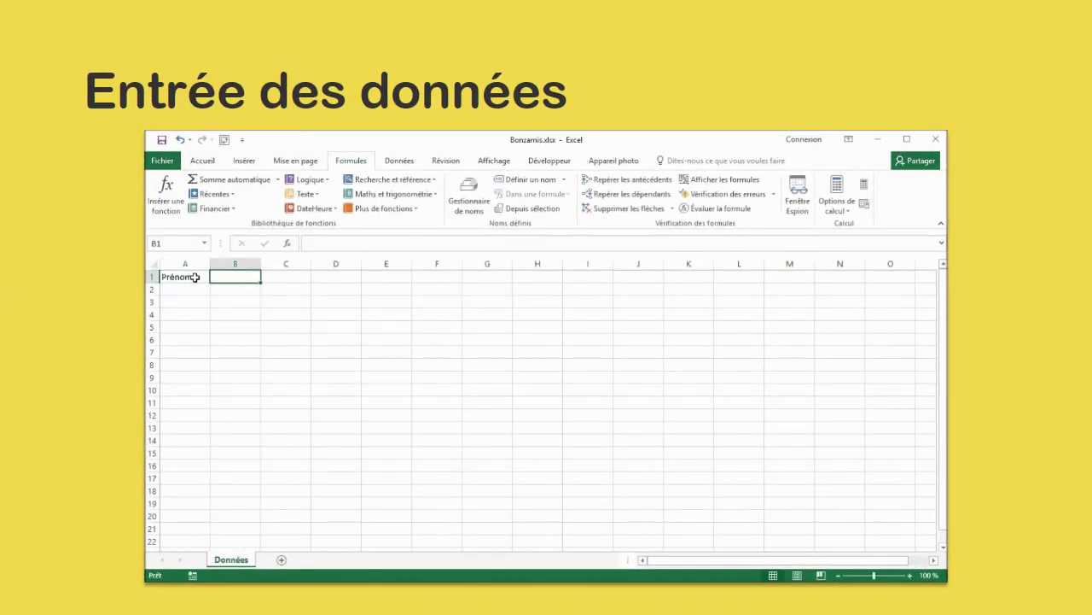
pyautogui.write('Avance à')
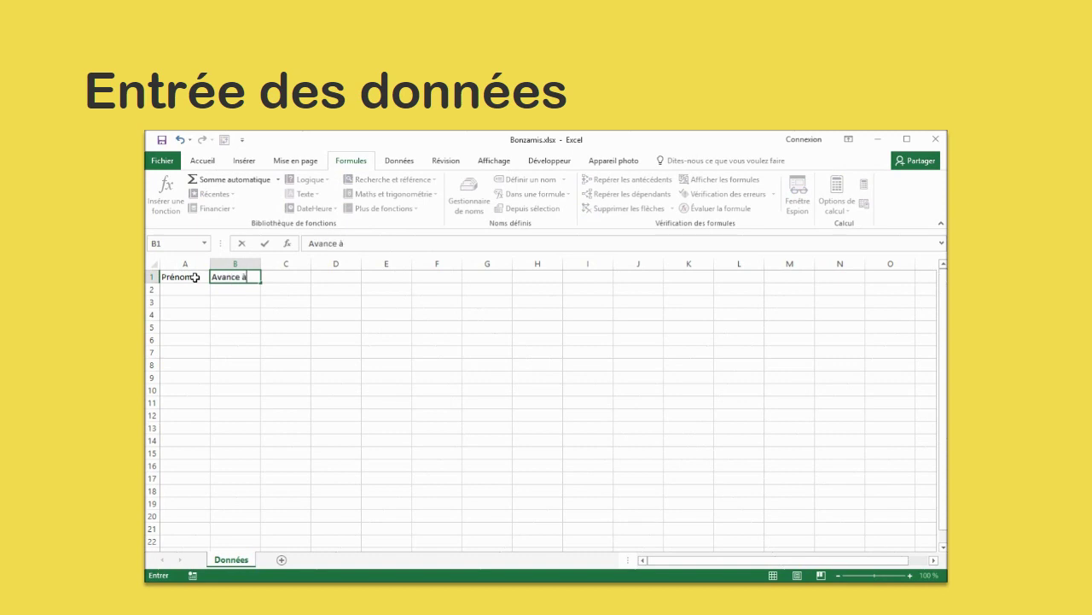
pyautogui.press('Tab')
pyautogui.write('Somme de')
pyautogui.press('Tab')
pyautogui.press('Tab')
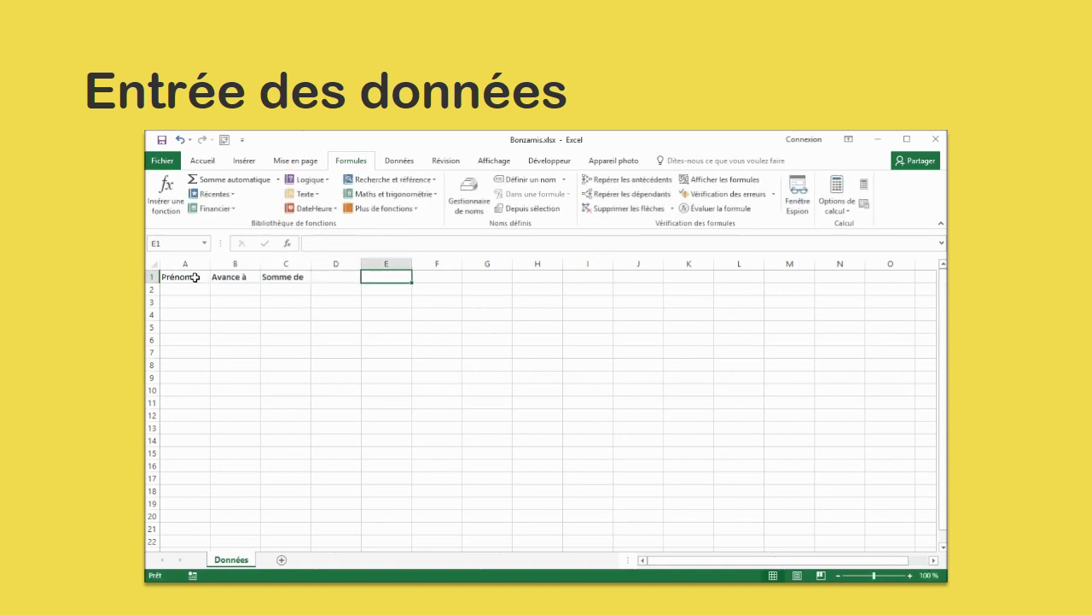
pyautogui.write('Prénoms')
pyautogui.press('Tab')
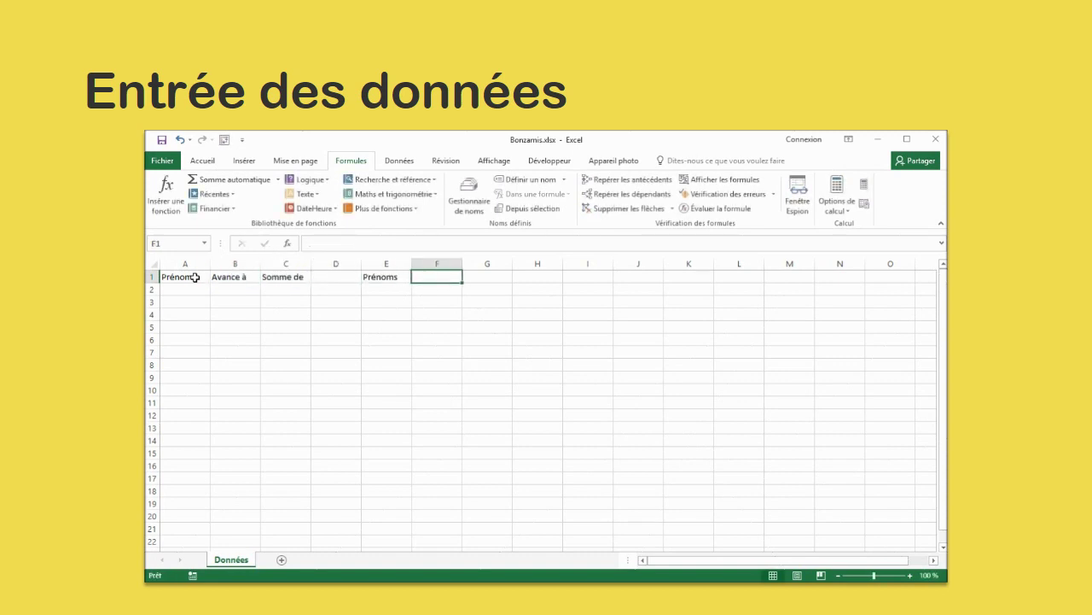
pyautogui.write('A avancé')
pyautogui.press('Tab')
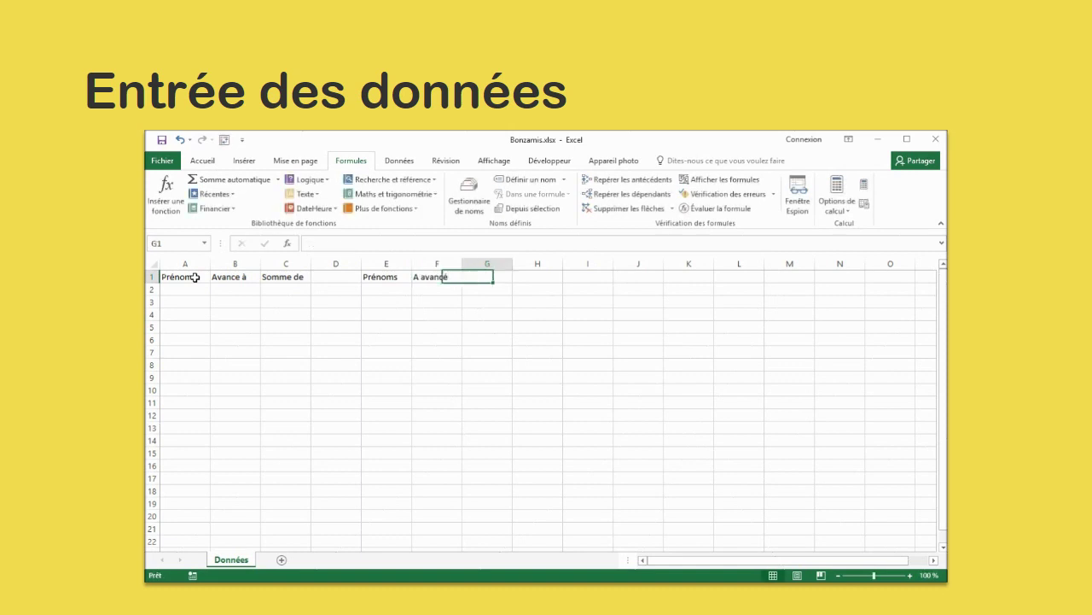
pyautogui.write('Doit')
pyautogui.press('Tab')
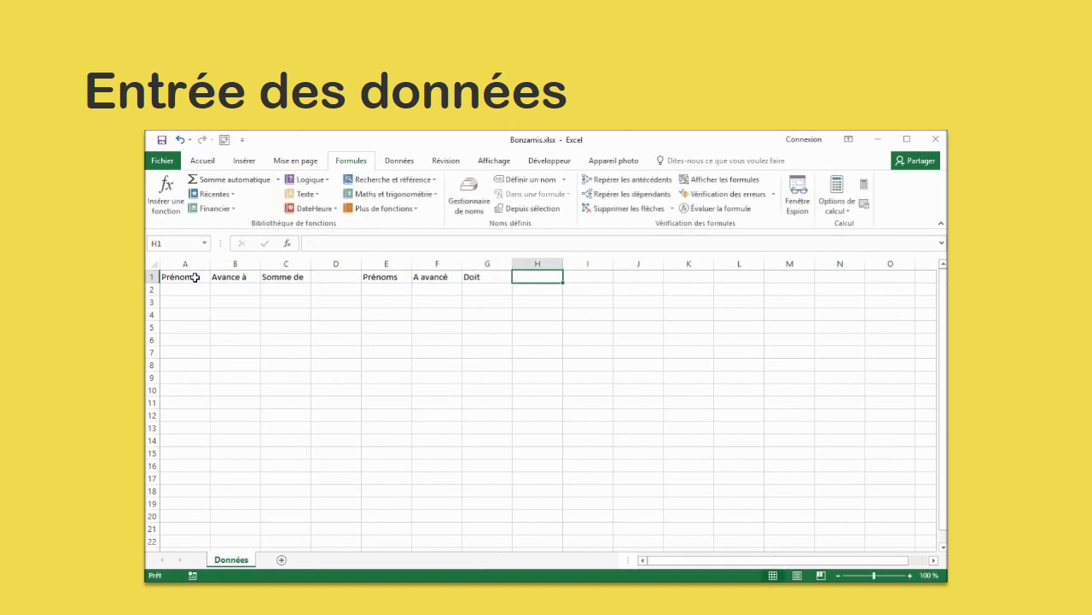
pyautogui.write('Sur la table')
pyautogui.press('Tab')
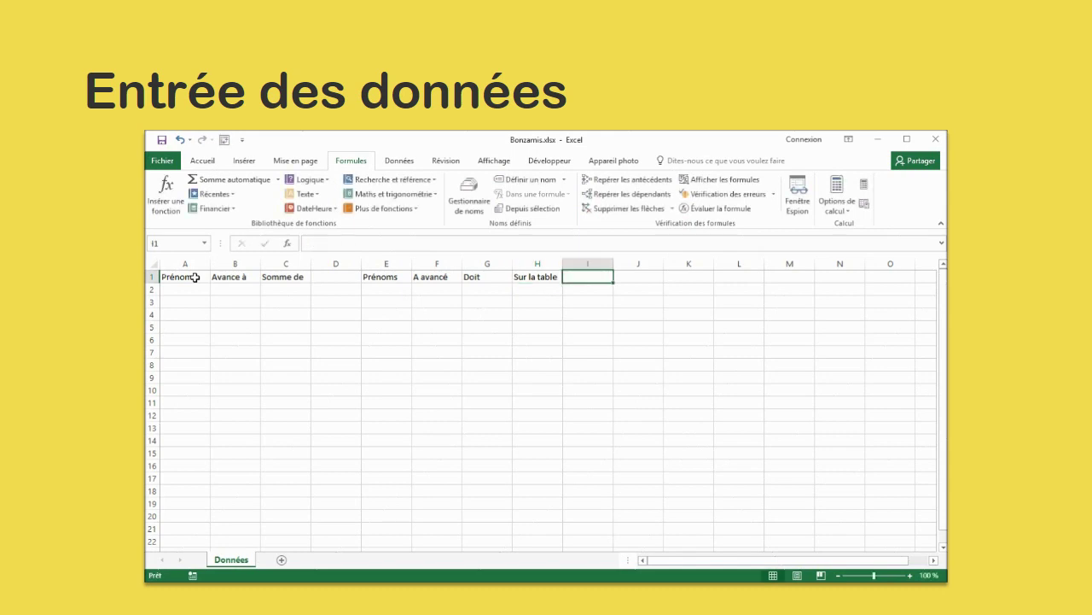
pyautogui.press('Tab')
pyautogui.press('Tab')
pyautogui.write('Nb a')
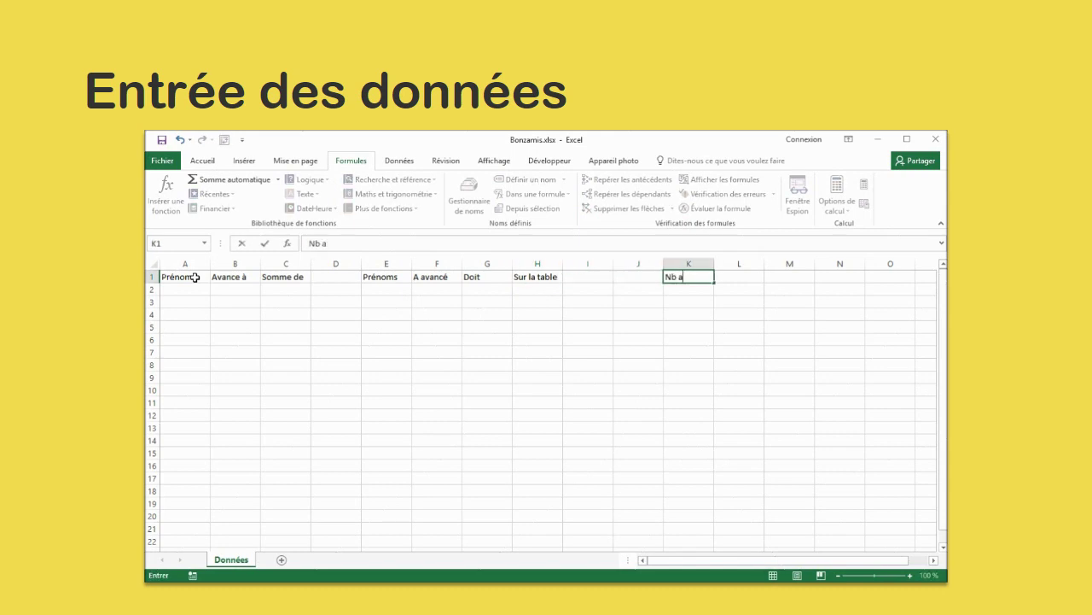
pyautogui.write('mis')
# Step: List Tous followed by the five friends' first names down E2:E7
pyautogui.click(382, 288)
pyautogui.write('Tous')
pyautogui.press('Return')
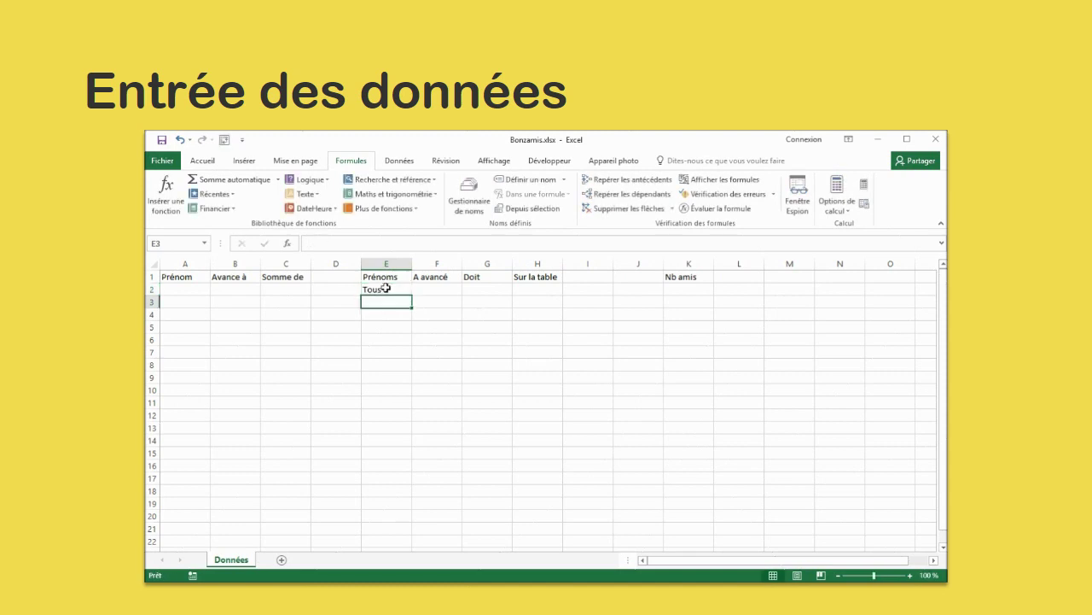
pyautogui.write('Jean')
pyautogui.press('Return')
pyautogui.write('Audrey')
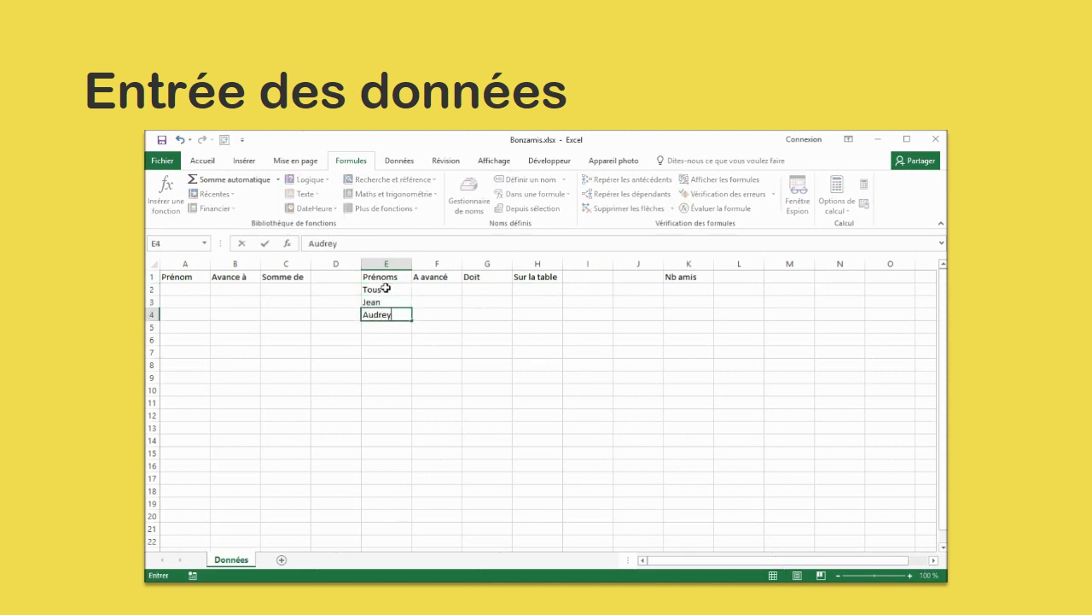
pyautogui.press('Return')
pyautogui.write('PAtricia')
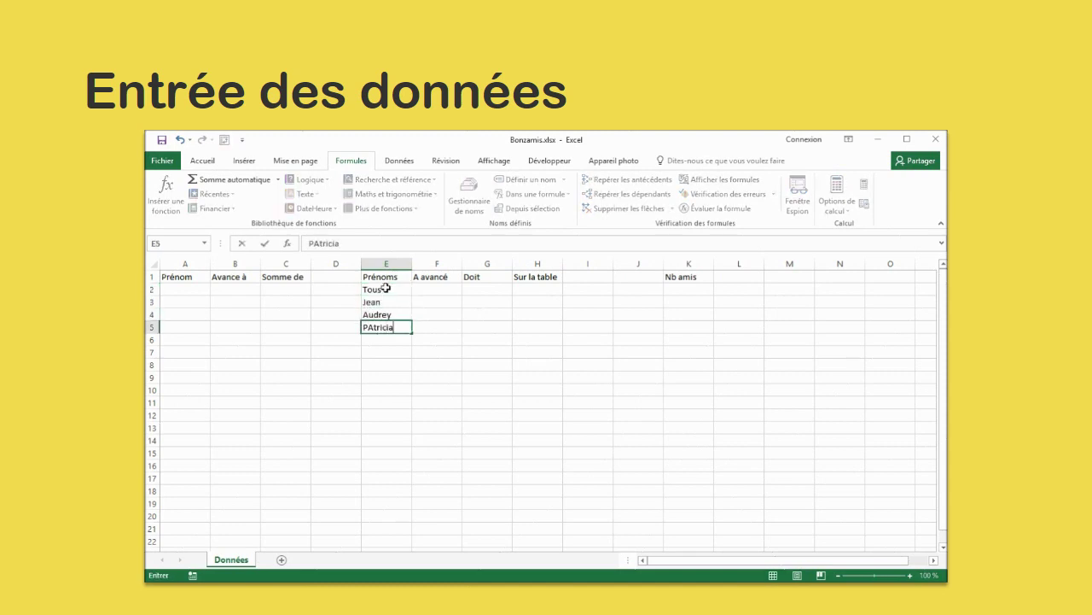
pyautogui.press('Return')
pyautogui.write('Manuel')
pyautogui.press('Return')
pyautogui.write('Eri')
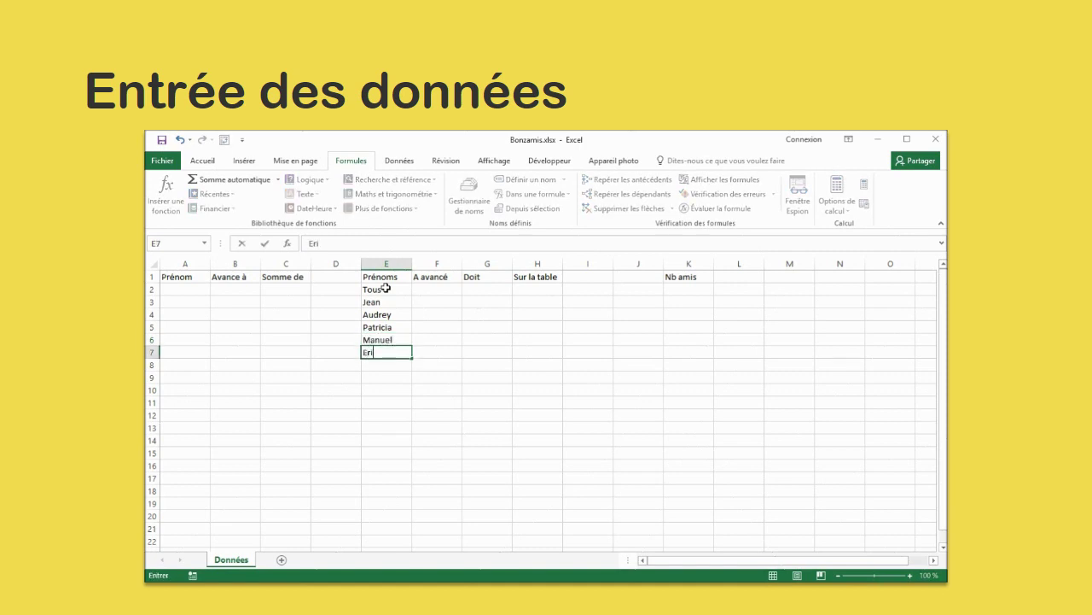
pyautogui.write('c')
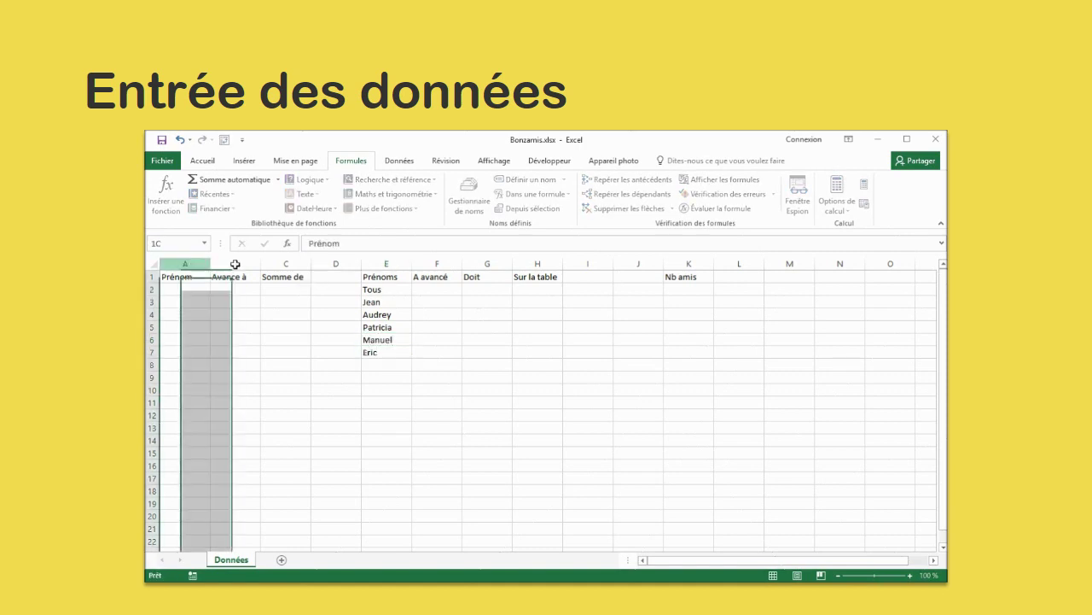
# Step: Add a List validation with source =$E$2:$E$9 to columns A:B
pyautogui.moveTo(186, 263); pyautogui.dragTo(235, 264)
pyautogui.click(406, 160)
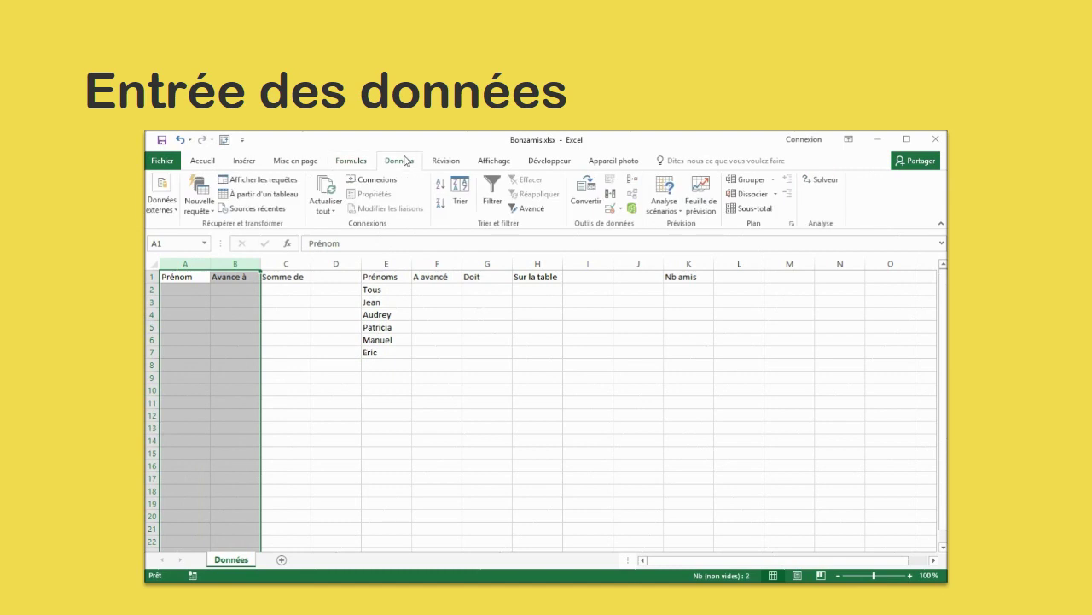
pyautogui.click(610, 212)
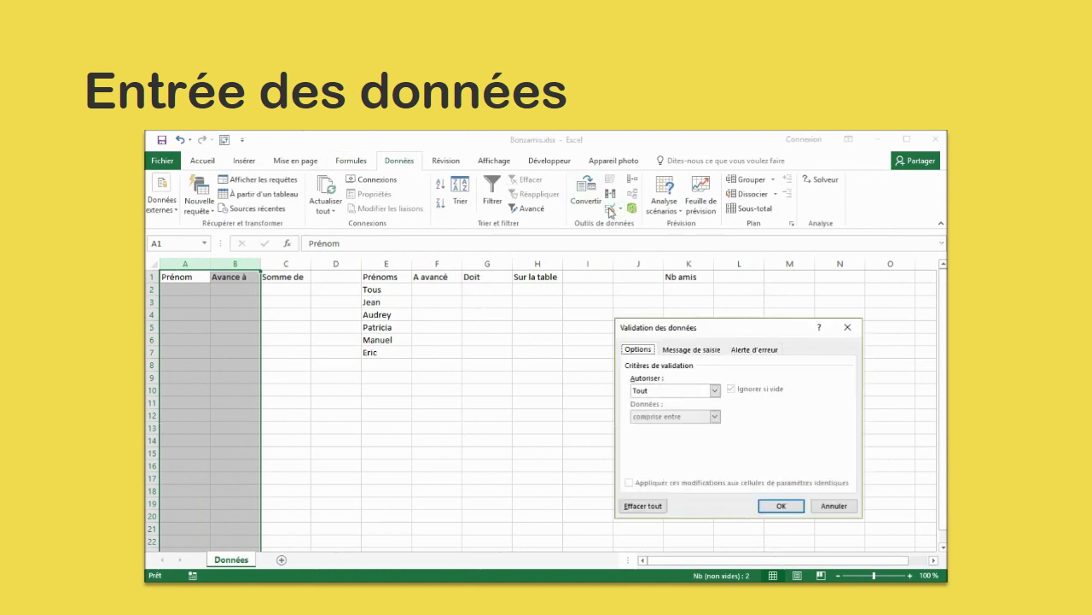
pyautogui.click(674, 390)
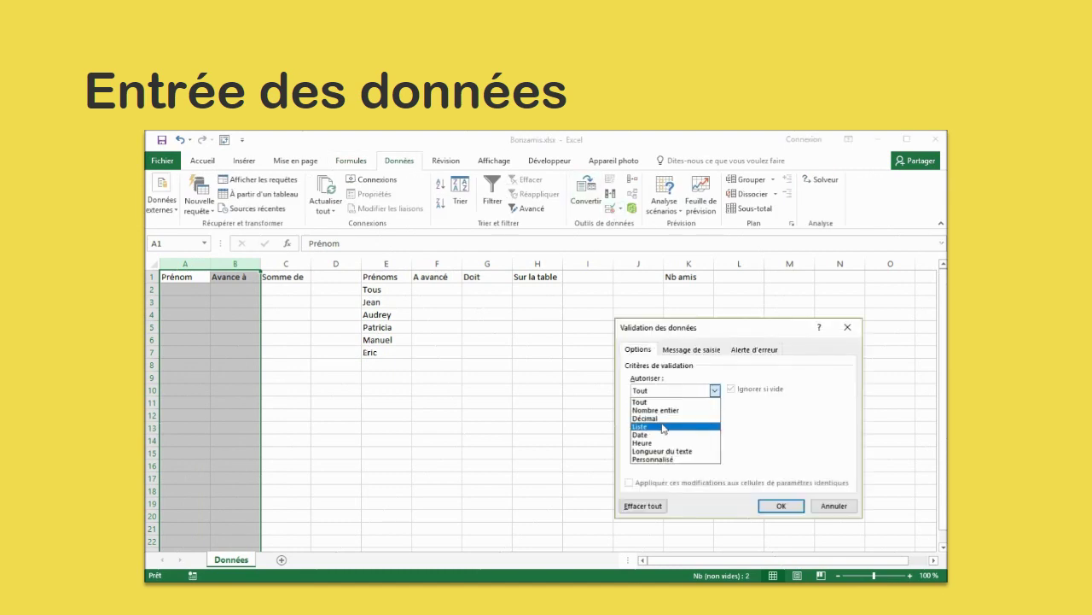
pyautogui.click(642, 426)
pyautogui.moveTo(389, 290); pyautogui.dragTo(391, 377)
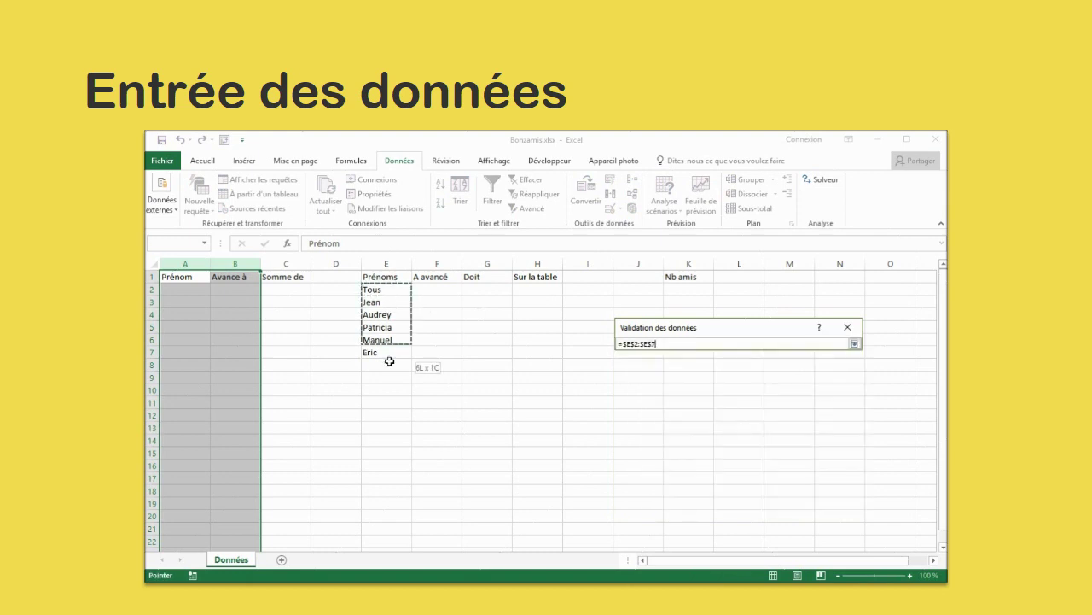
pyautogui.click(774, 509)
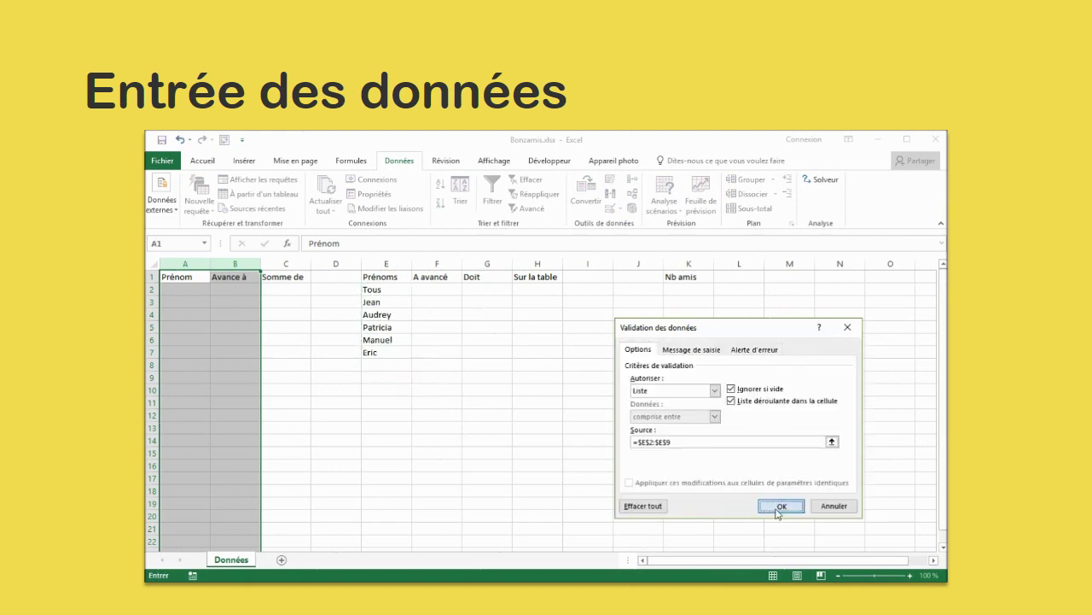
# Step: Record the first two advances of 10 in rows 2-3, picking payer and recipient (Tous in B3) from the dropdowns
pyautogui.click(202, 289)
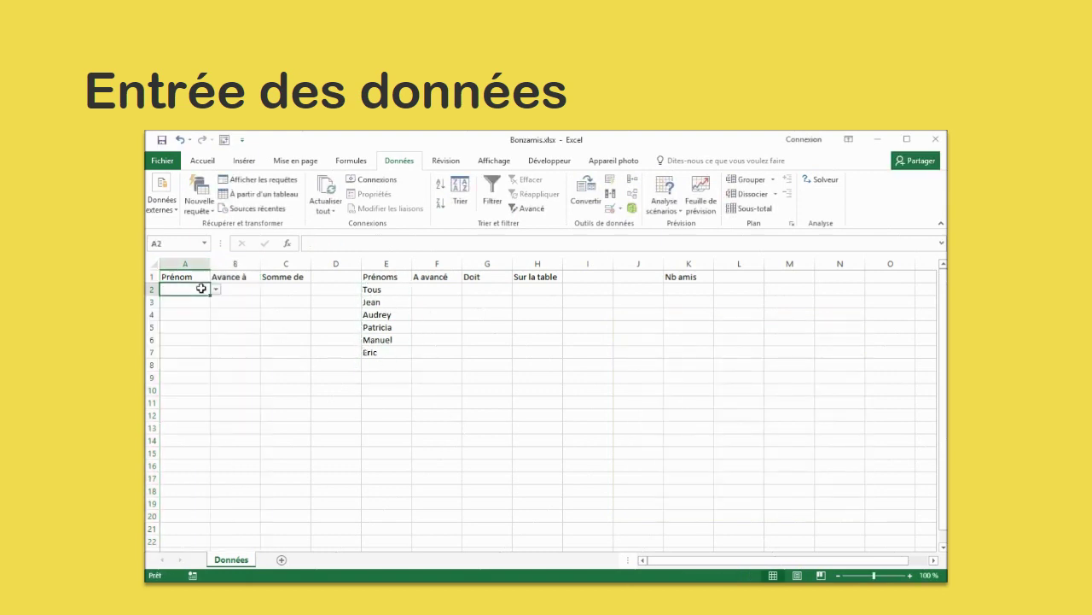
pyautogui.click(215, 291)
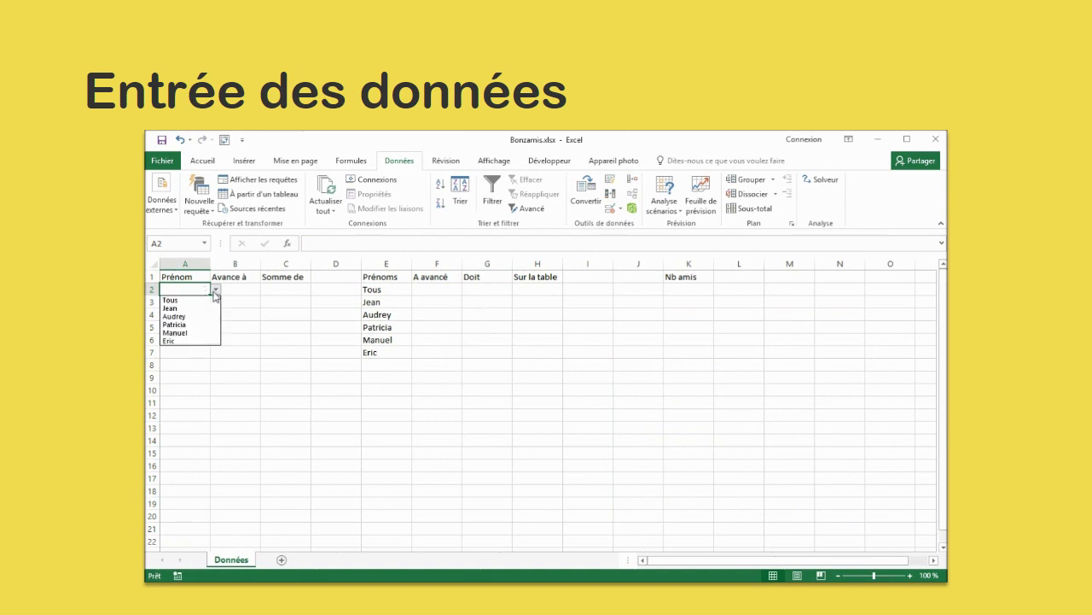
pyautogui.click(213, 307)
pyautogui.click(246, 290)
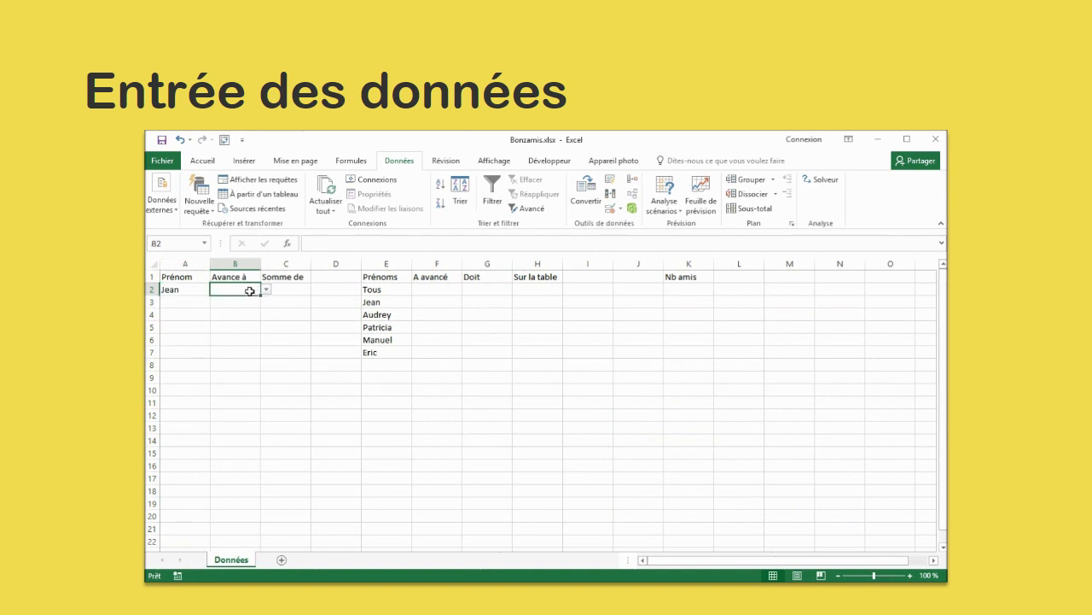
pyautogui.click(265, 290)
pyautogui.click(235, 328)
pyautogui.click(292, 290)
pyautogui.write('10')
pyautogui.click(204, 302)
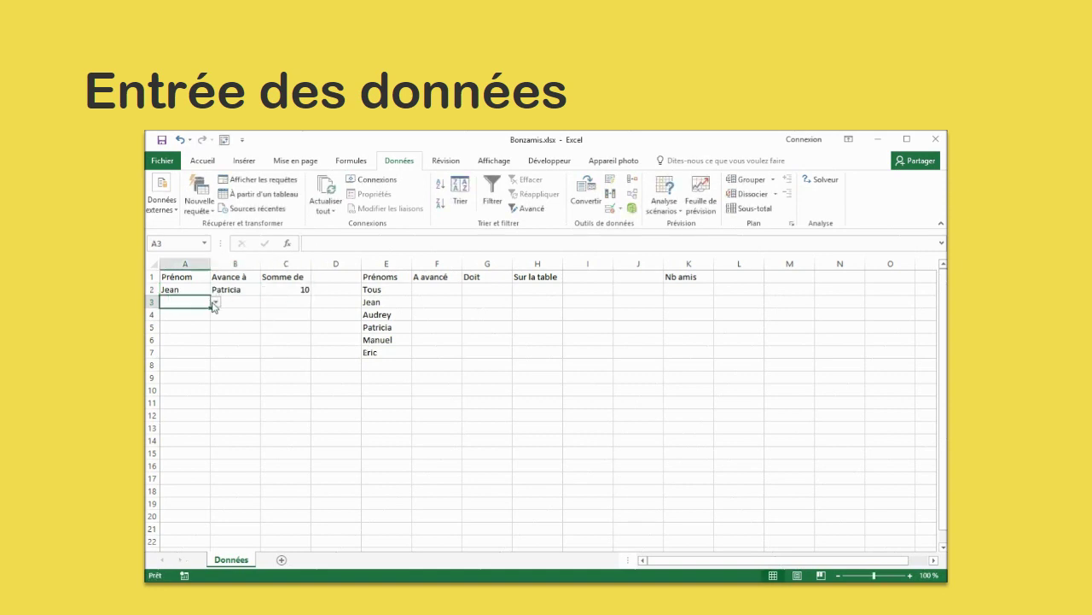
pyautogui.click(216, 302)
pyautogui.click(205, 338)
pyautogui.click(256, 302)
pyautogui.click(266, 302)
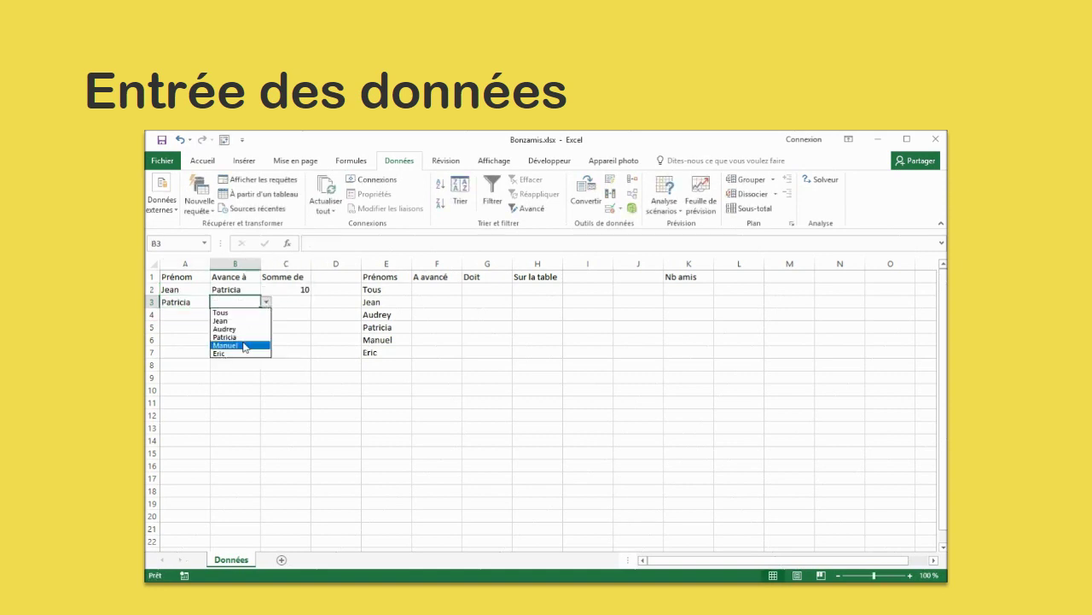
pyautogui.click(240, 312)
pyautogui.click(290, 300)
pyautogui.write('10')
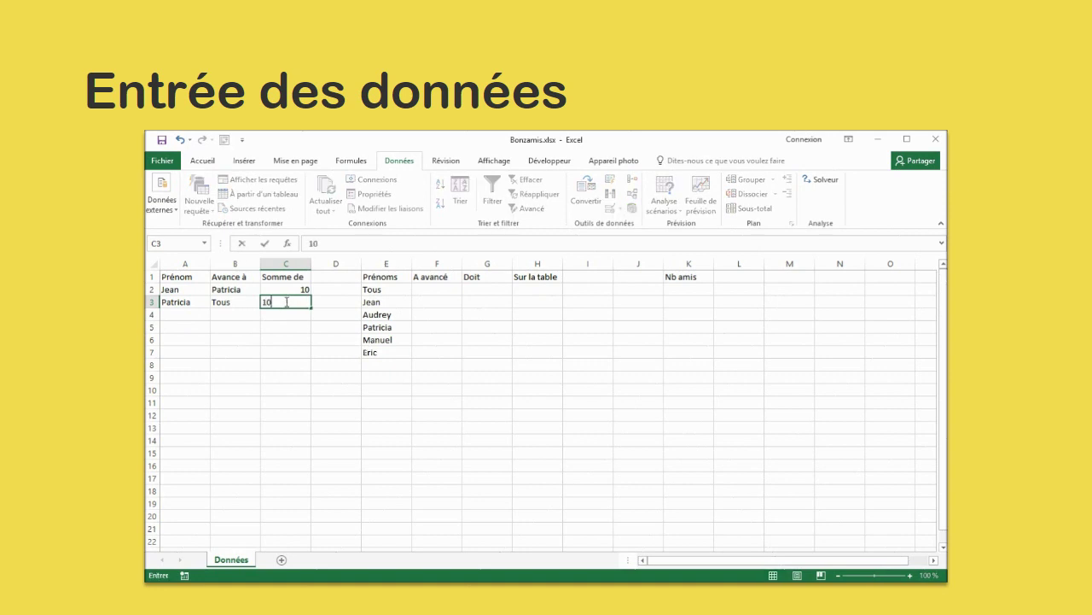
# Step: Record the advances of 15 in row 4 and 8 in row 5 using the name dropdowns
pyautogui.click(205, 314)
pyautogui.click(216, 314)
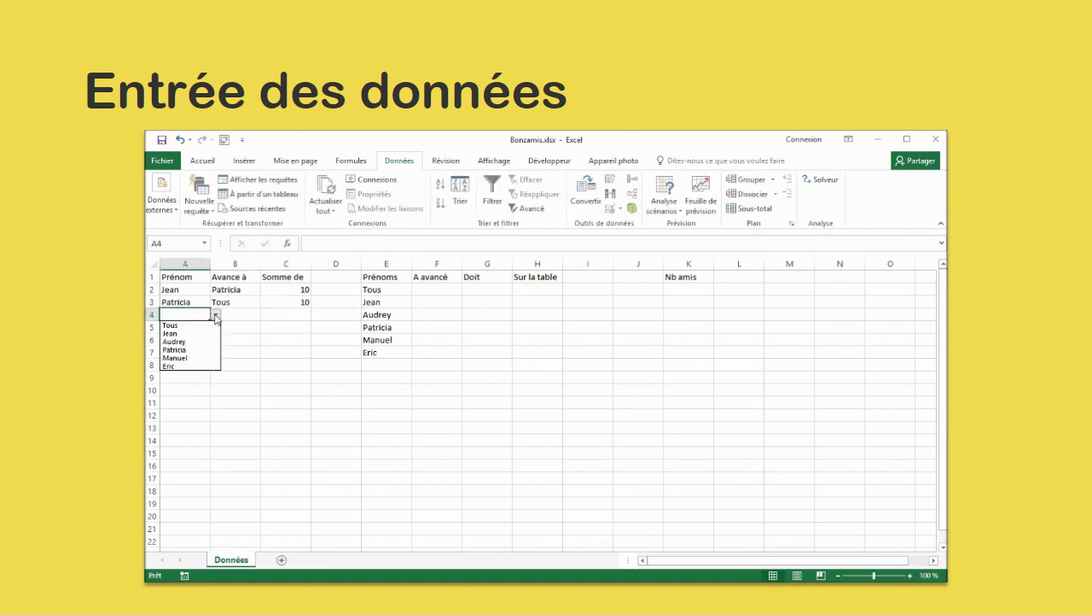
pyautogui.click(209, 342)
pyautogui.click(242, 314)
pyautogui.click(266, 314)
pyautogui.click(249, 332)
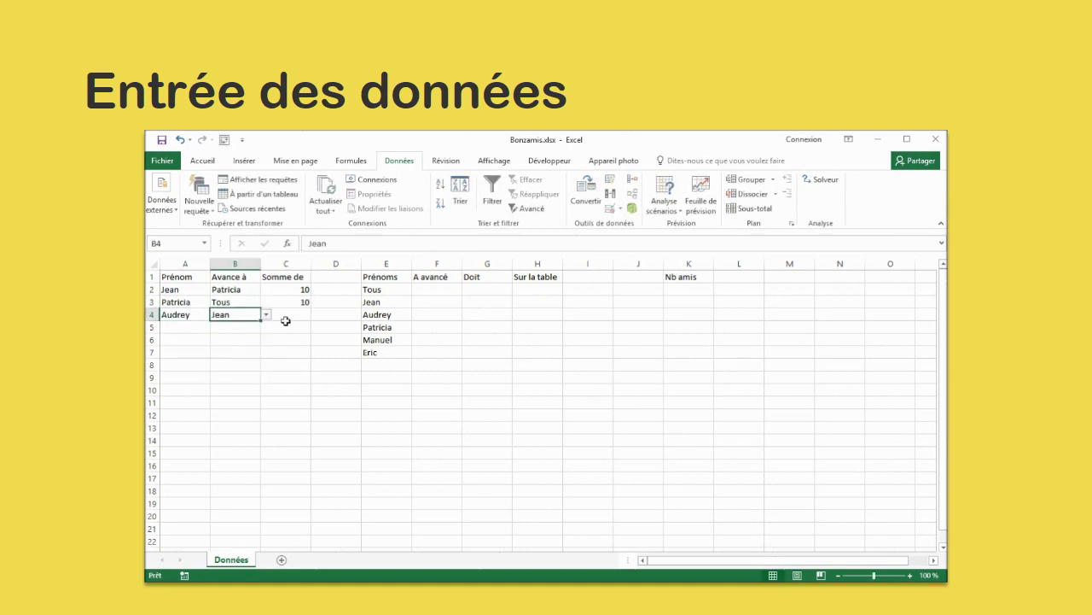
pyautogui.click(288, 317)
pyautogui.write('15')
pyautogui.click(203, 327)
pyautogui.click(216, 327)
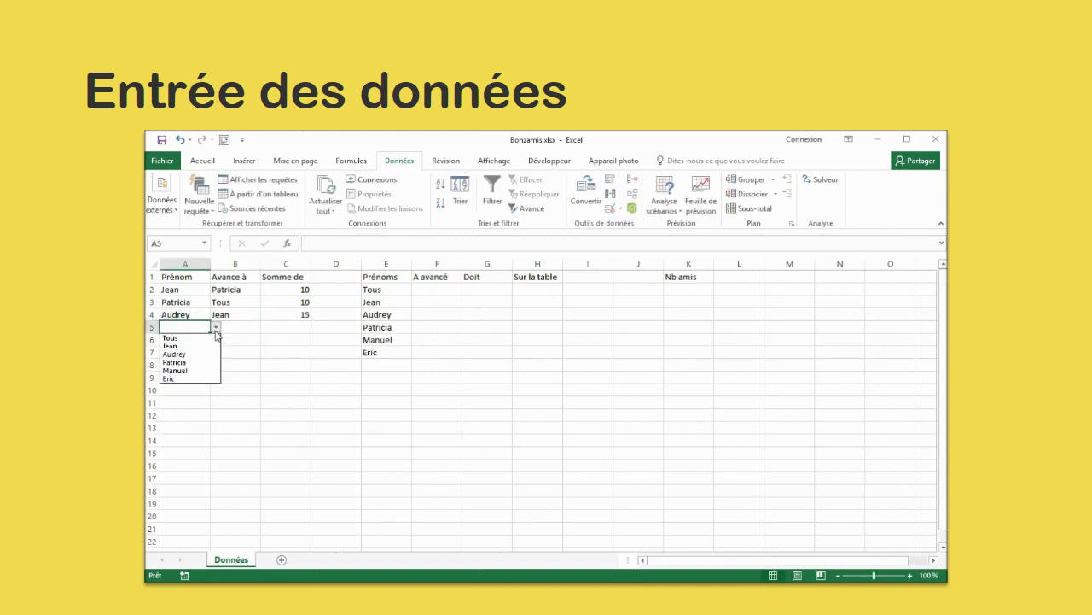
pyautogui.click(203, 379)
pyautogui.click(242, 327)
pyautogui.click(267, 327)
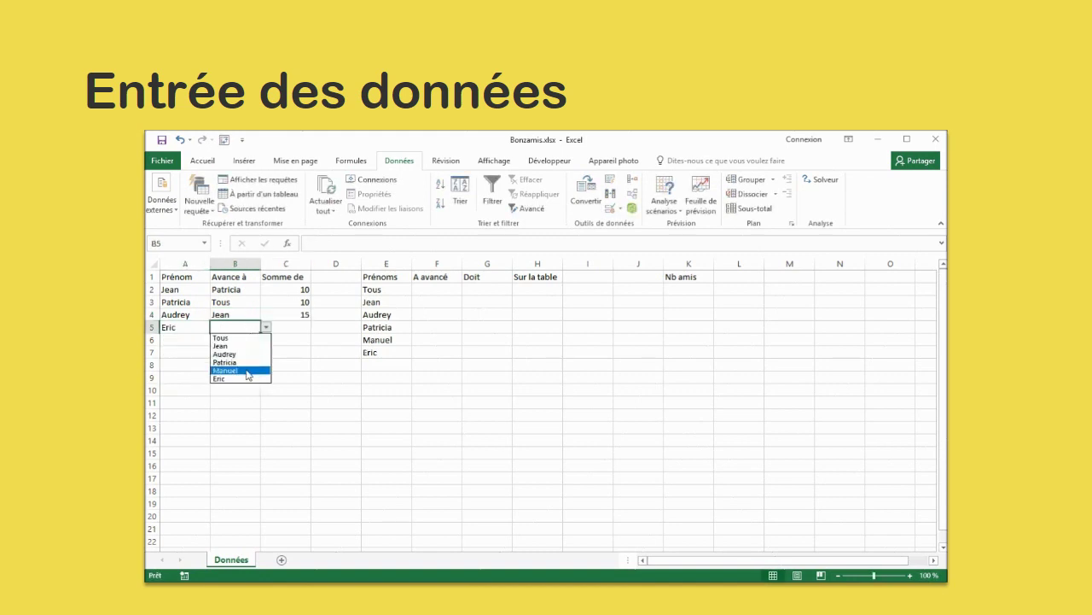
pyautogui.click(243, 369)
pyautogui.click(288, 324)
pyautogui.write('8')
# Step: Record row 6 as an advance of 20 to Tous, choosing the payer from the dropdown
pyautogui.click(205, 340)
pyautogui.click(216, 340)
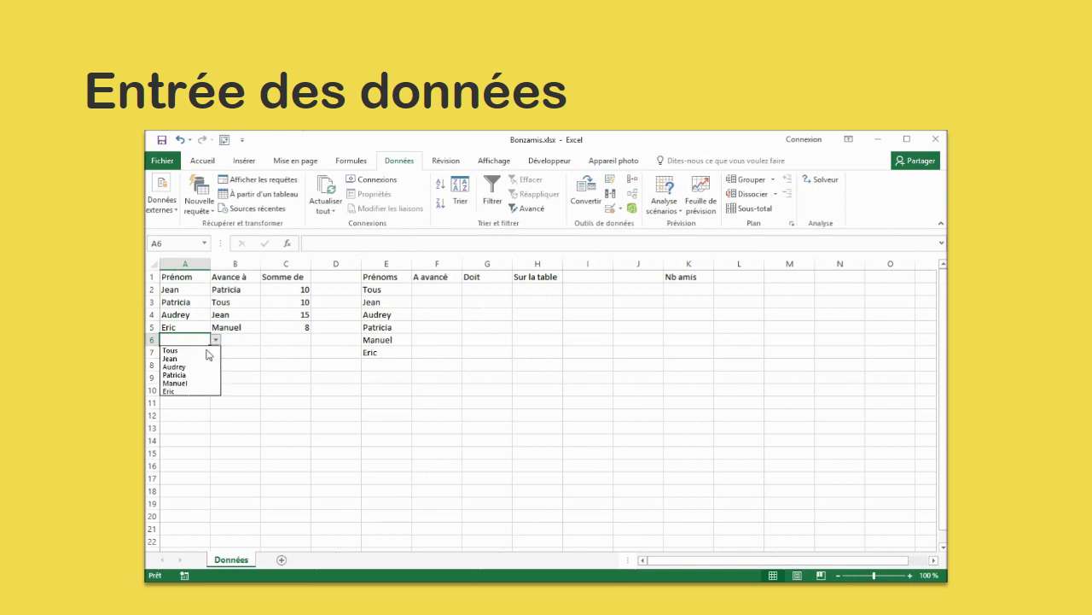
pyautogui.click(201, 382)
pyautogui.click(253, 341)
pyautogui.click(267, 340)
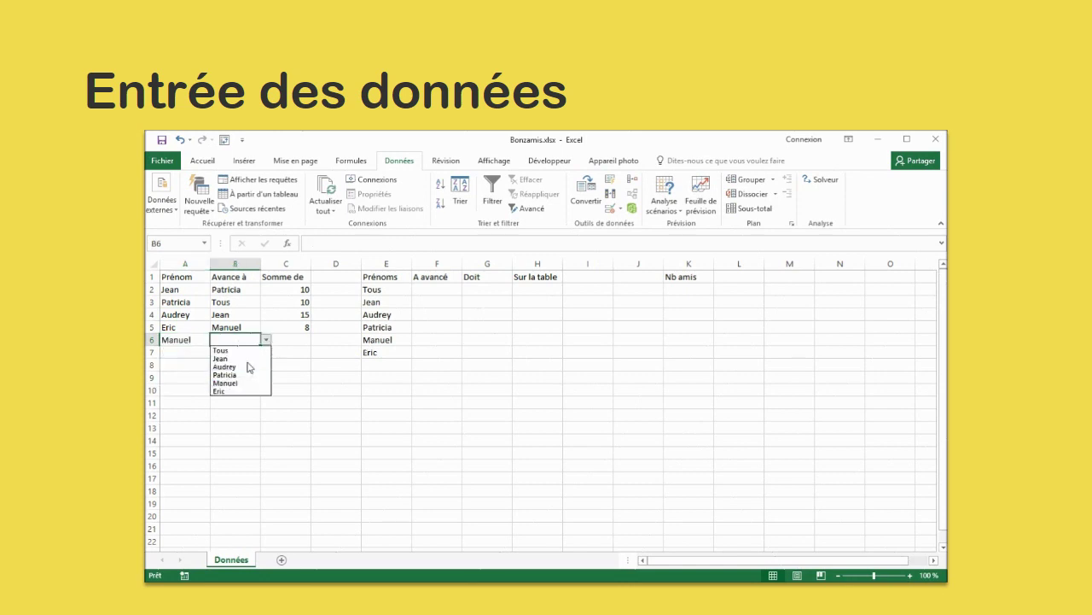
pyautogui.click(246, 350)
pyautogui.click(294, 337)
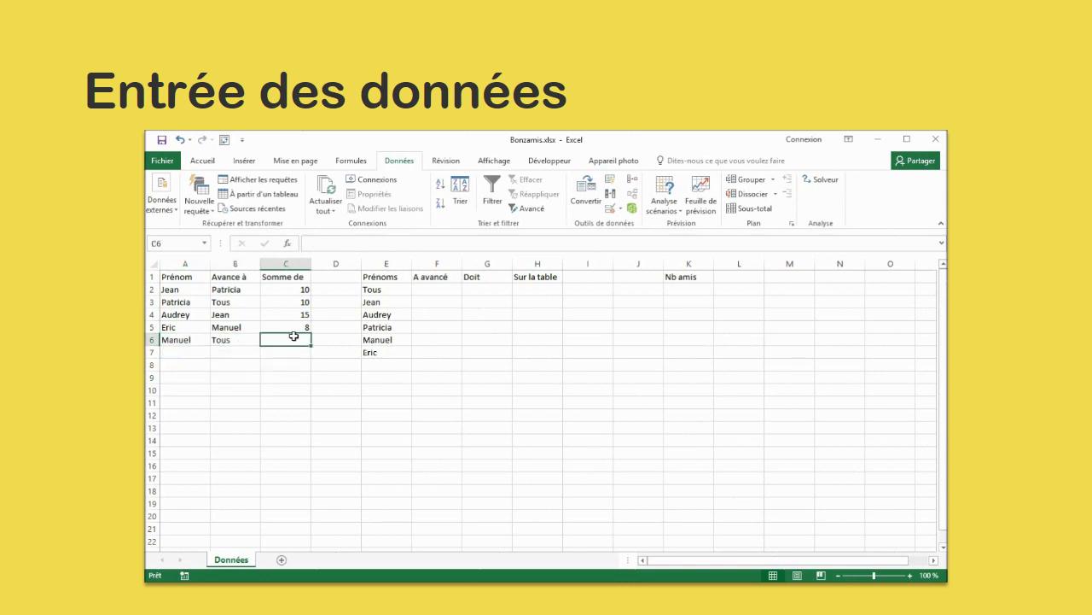
pyautogui.write('20')
pyautogui.click(436, 291)
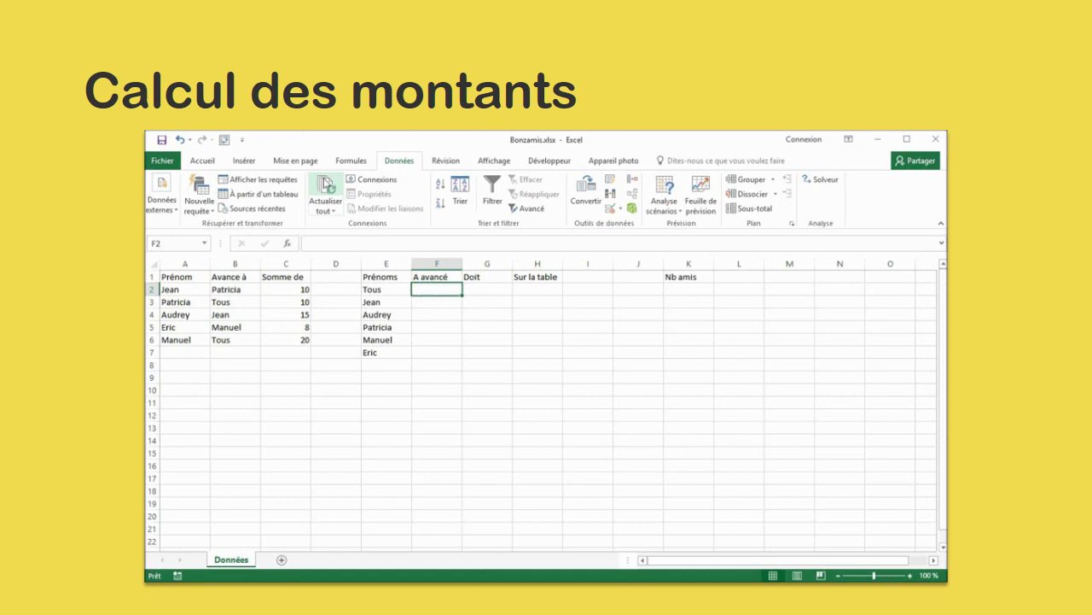
# Step: Choose SOMME.SI from the full function list for cell F2
pyautogui.click(350, 162)
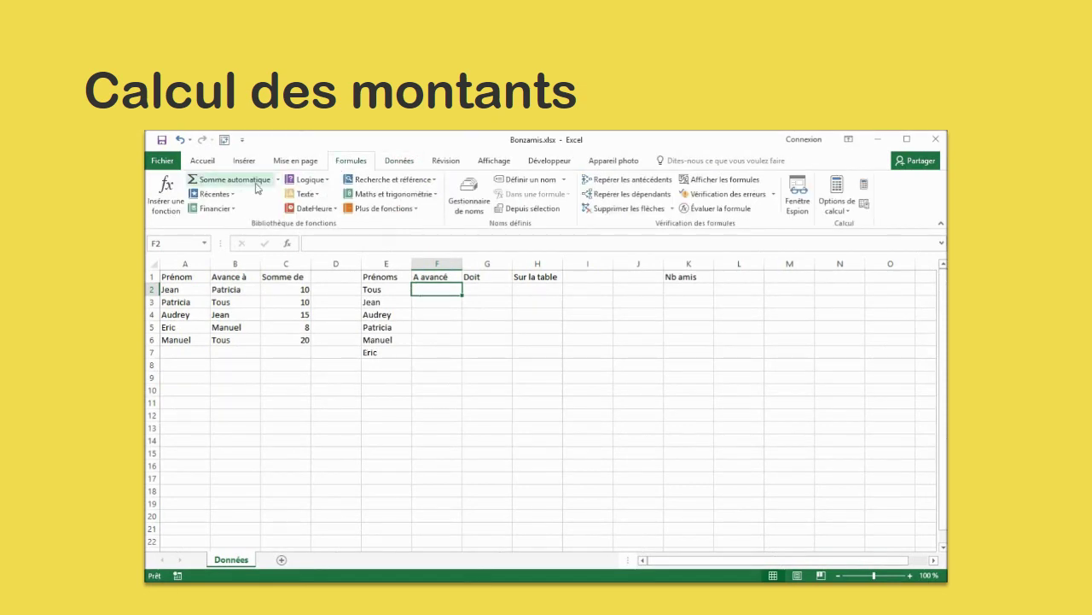
pyautogui.click(170, 196)
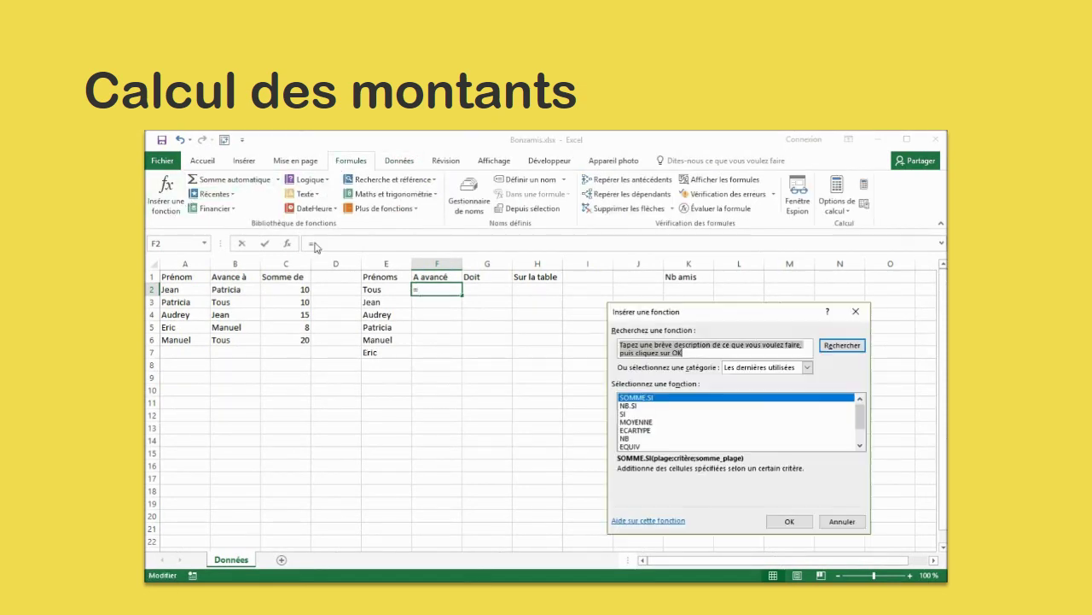
pyautogui.click(745, 368)
pyautogui.click(745, 387)
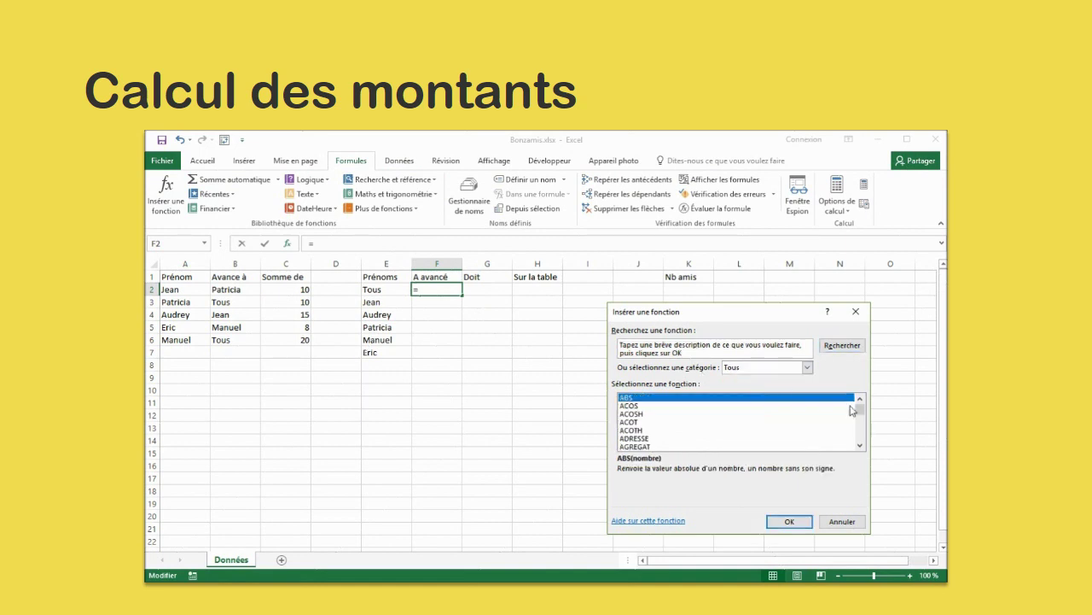
pyautogui.moveTo(860, 408); pyautogui.dragTo(859, 436)
pyautogui.scroll(-3, 861, 435)
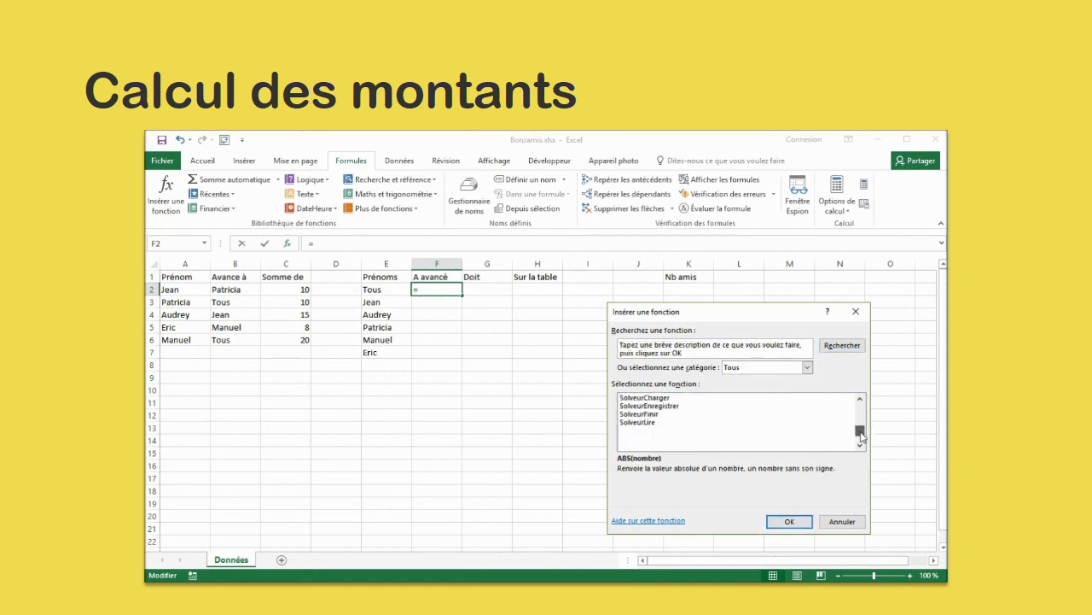
pyautogui.scroll(-3, 860, 436)
pyautogui.scroll(3, 693, 416)
pyautogui.scroll(2, 671, 414)
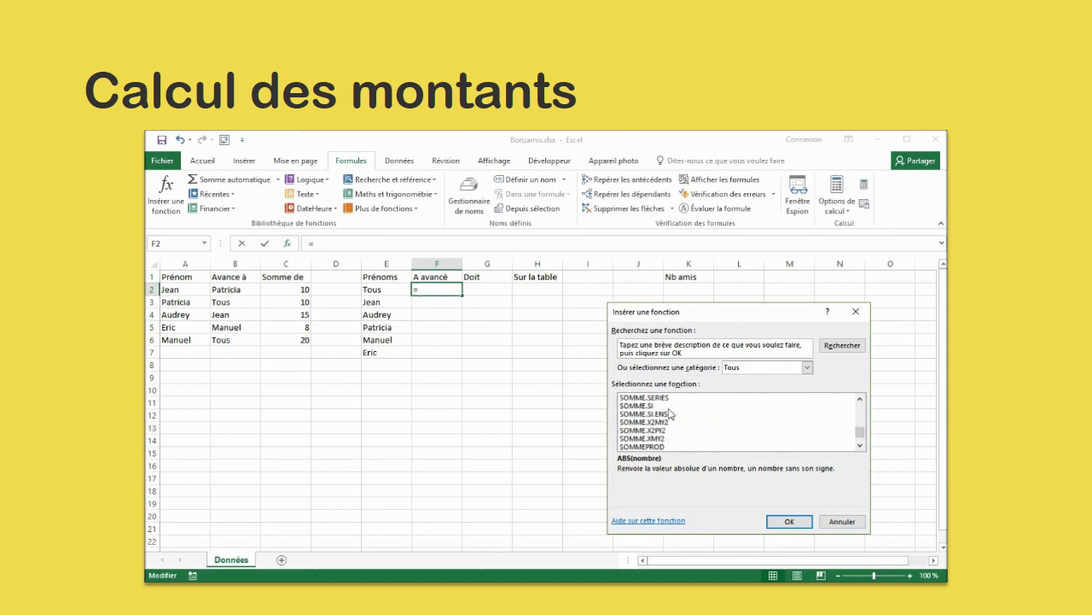
pyautogui.click(664, 413)
pyautogui.click(787, 521)
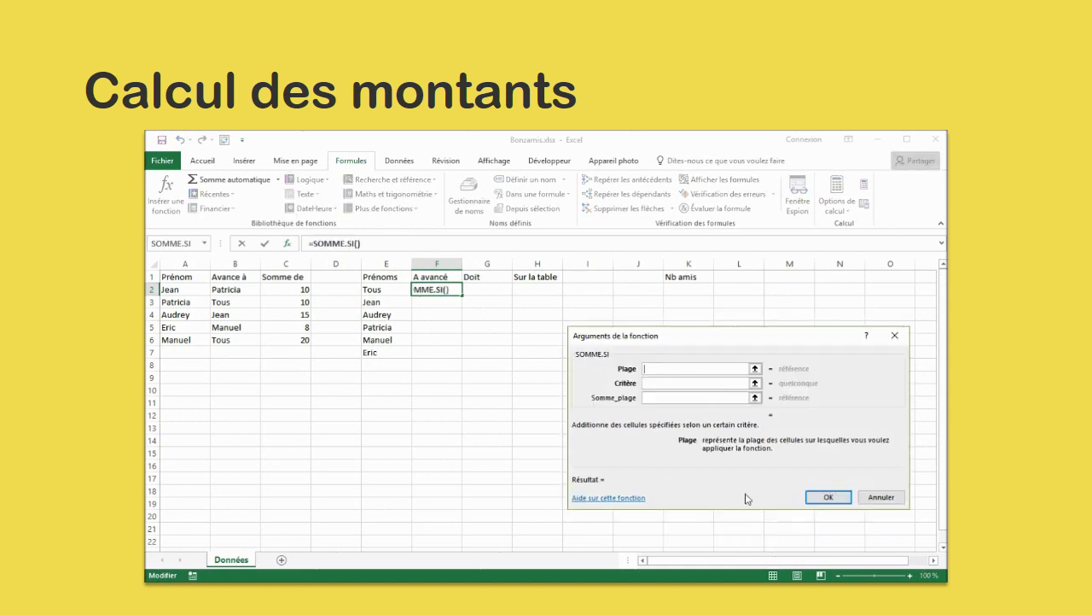
# Step: Set SOMME.SI arguments to A:A, E2 and C:C, then fill the formula down to F7
pyautogui.click(198, 262)
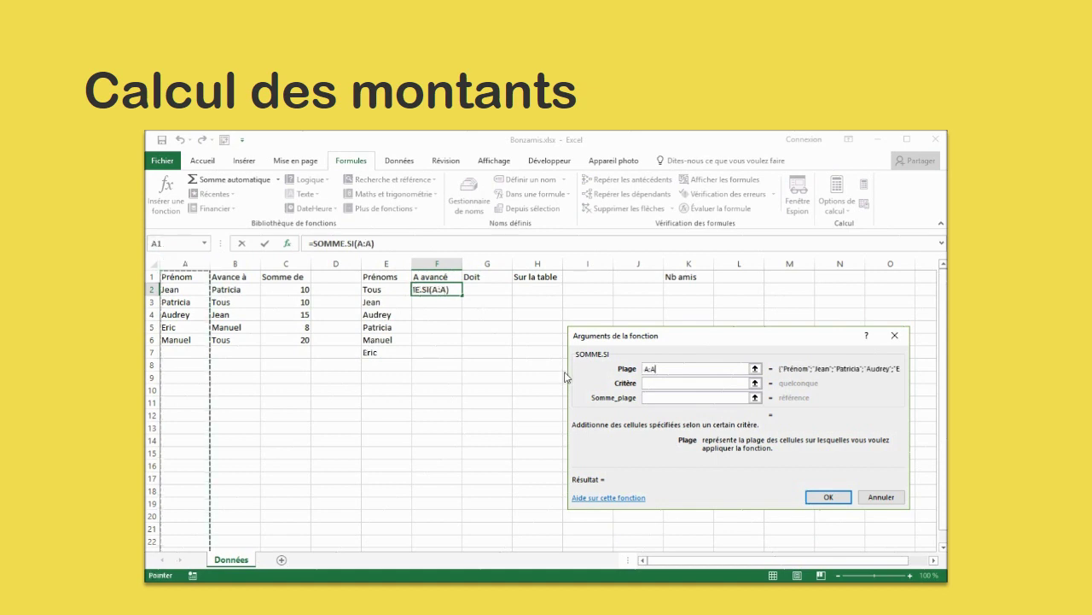
pyautogui.click(655, 384)
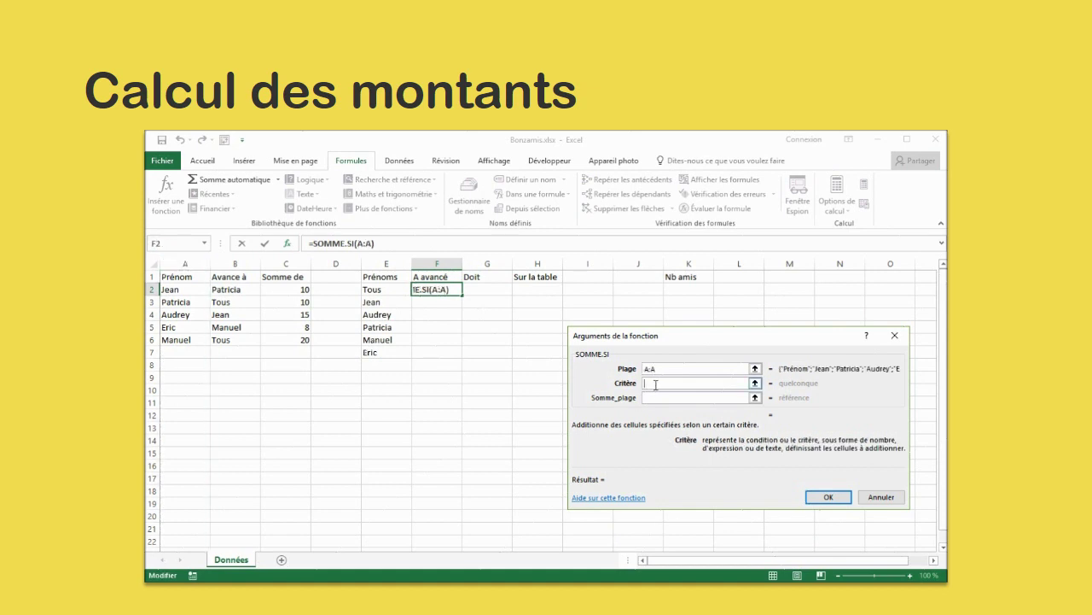
pyautogui.click(388, 290)
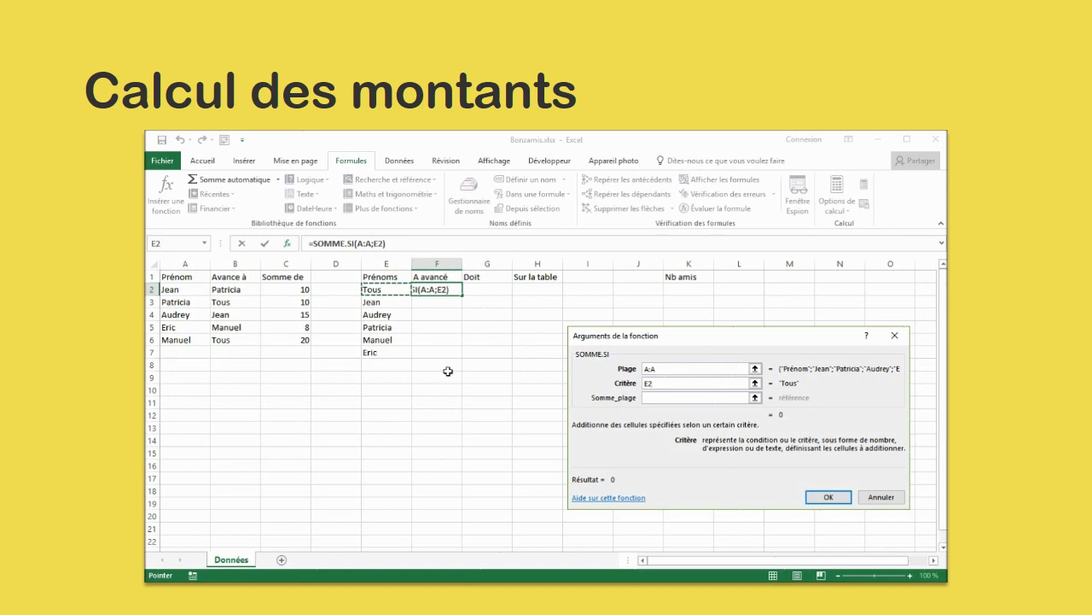
pyautogui.click(742, 397)
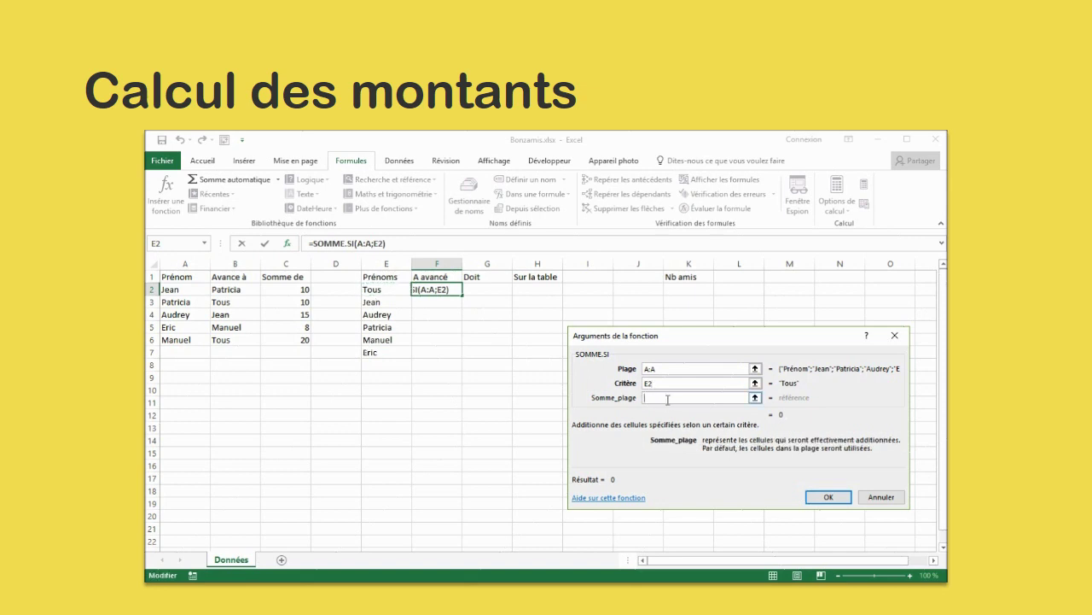
pyautogui.click(286, 263)
pyautogui.click(818, 498)
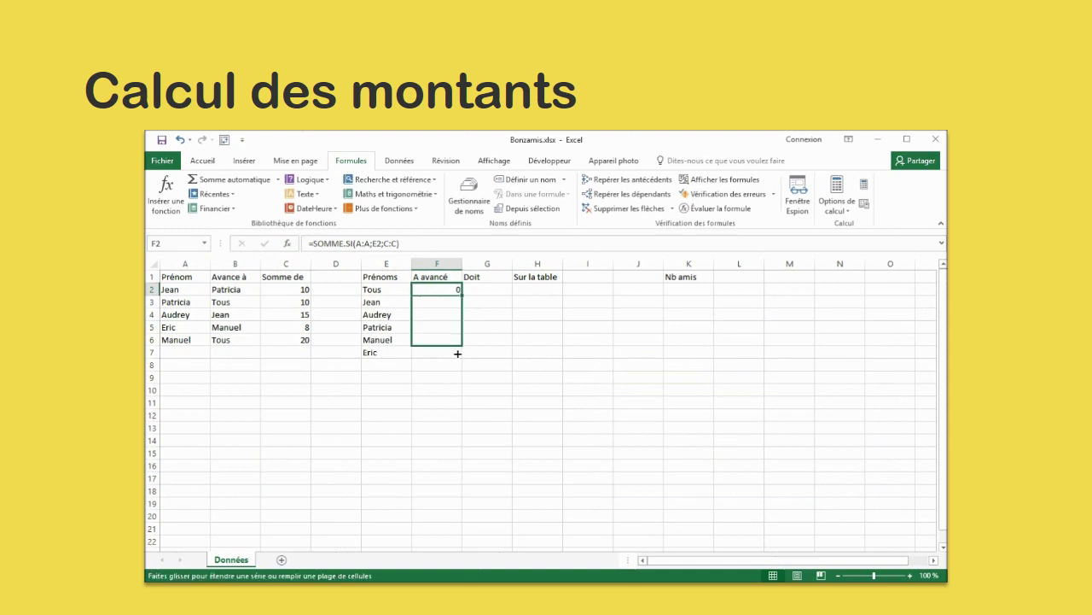
pyautogui.moveTo(462, 303); pyautogui.dragTo(461, 357)
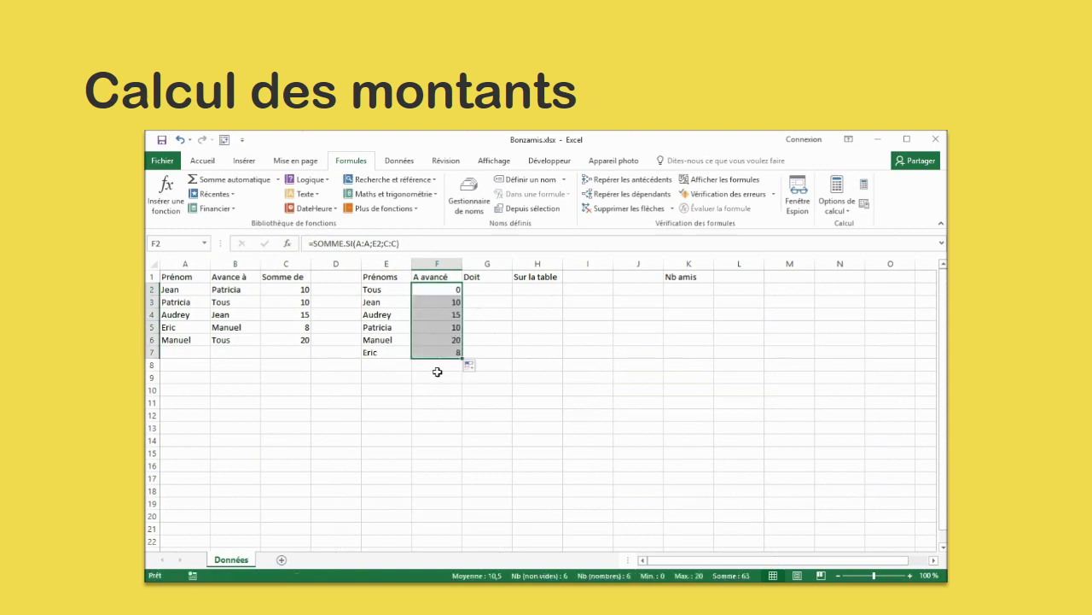
# Step: Add a new advance of 3 in row 7, choosing payer and recipient from the dropdowns
pyautogui.click(190, 352)
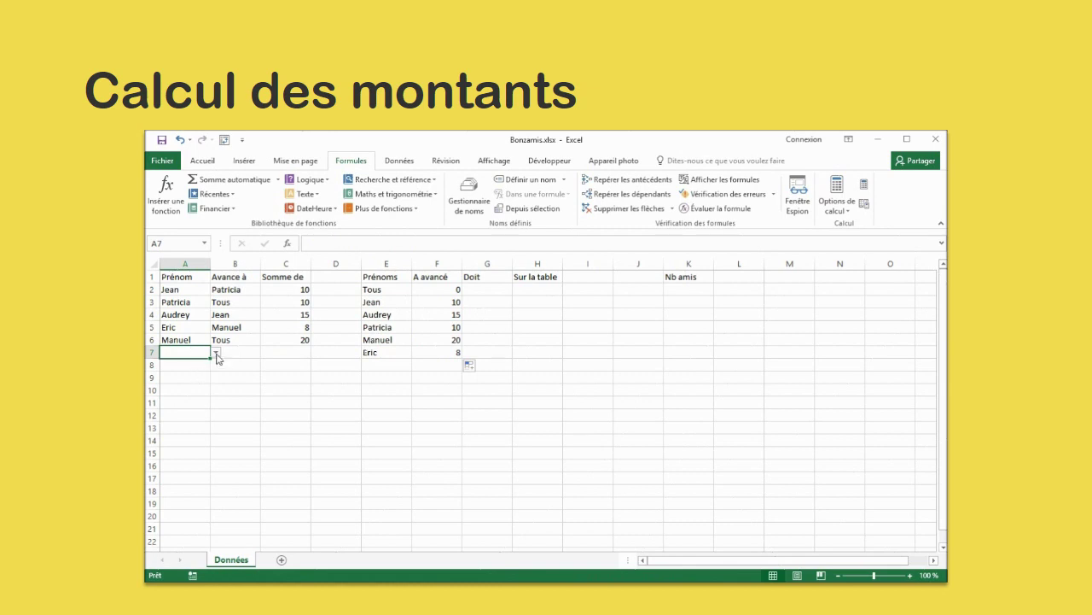
pyautogui.click(216, 353)
pyautogui.click(180, 397)
pyautogui.click(257, 353)
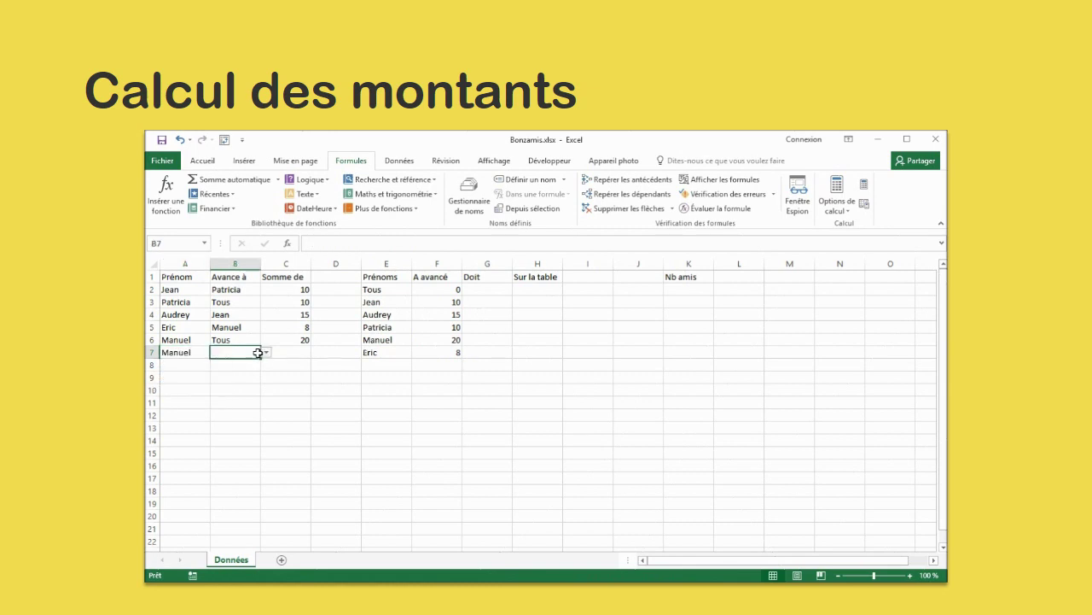
pyautogui.click(267, 352)
pyautogui.click(248, 381)
pyautogui.click(293, 355)
pyautogui.write('3')
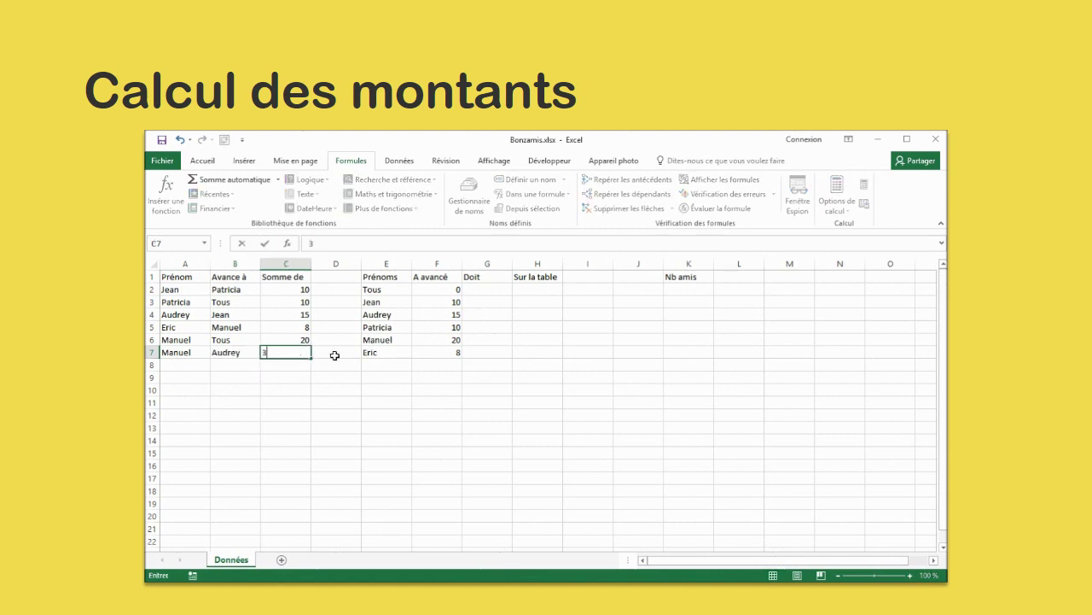
pyautogui.click(384, 355)
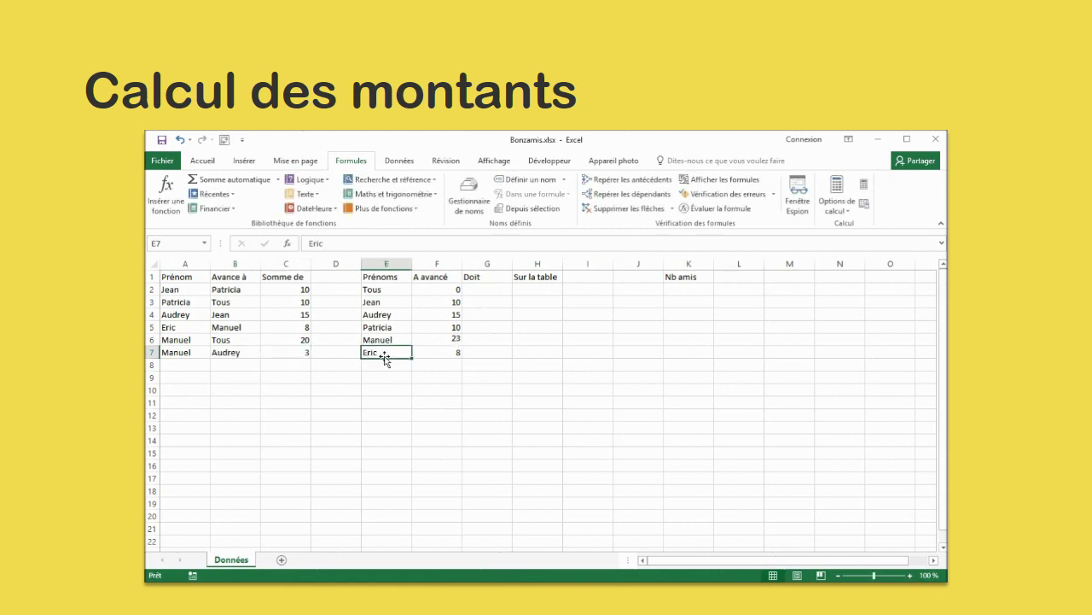
pyautogui.click(498, 292)
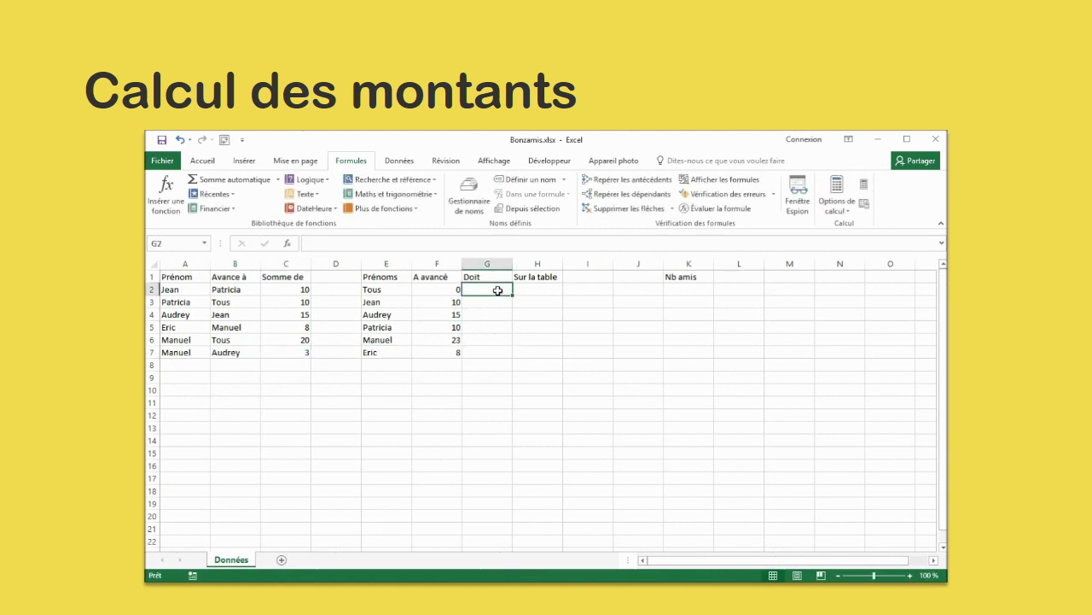
# Step: Enter =SOMME.SI(B:B;E2;C:C) in G2 from the recently used functions
pyautogui.click(205, 193)
pyautogui.click(205, 208)
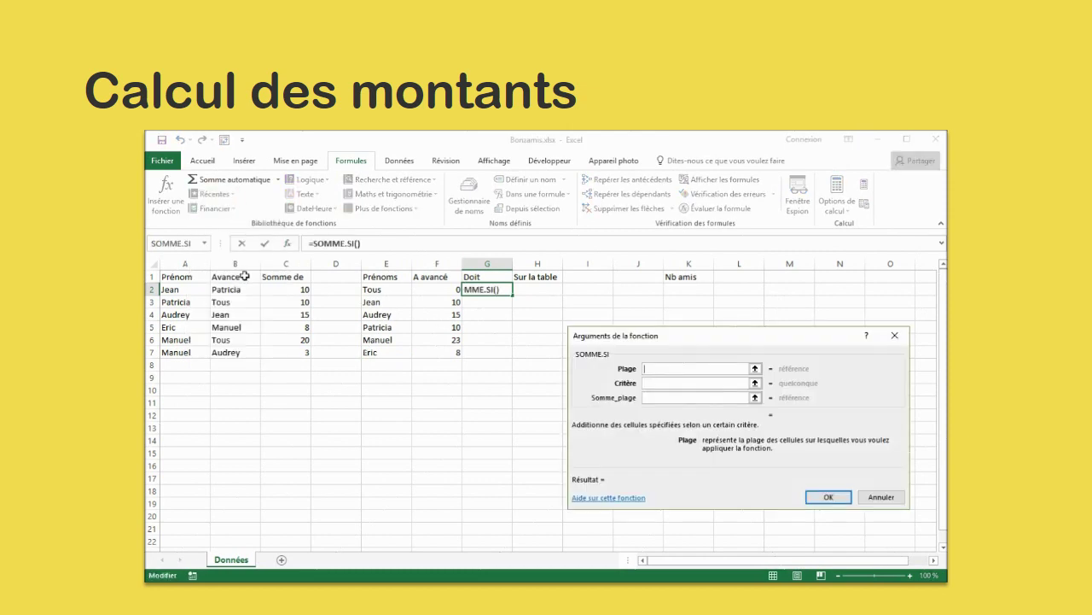
pyautogui.click(239, 264)
pyautogui.click(651, 382)
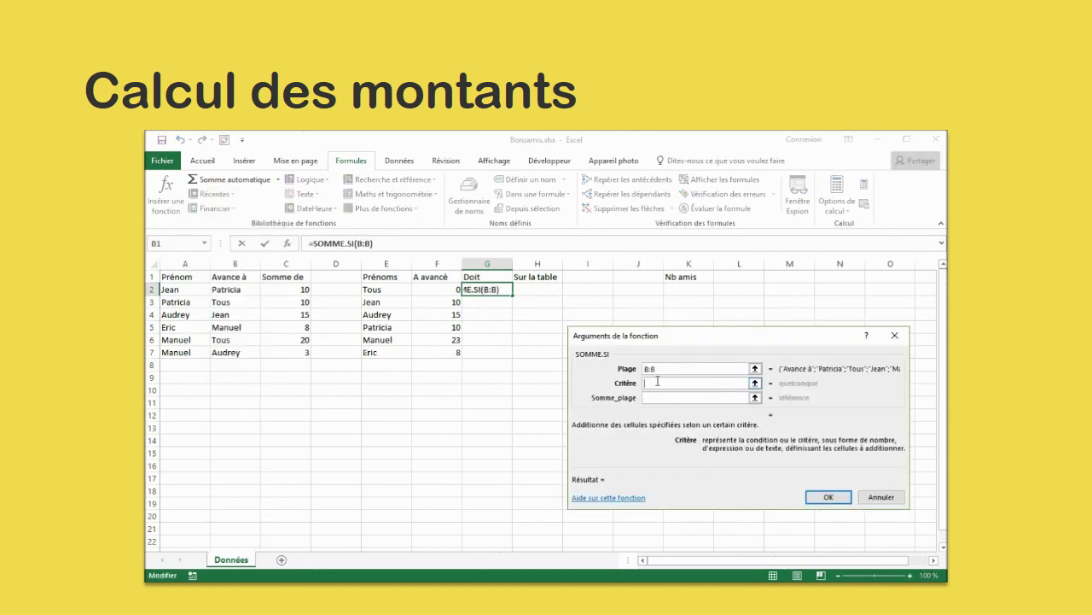
pyautogui.click(387, 292)
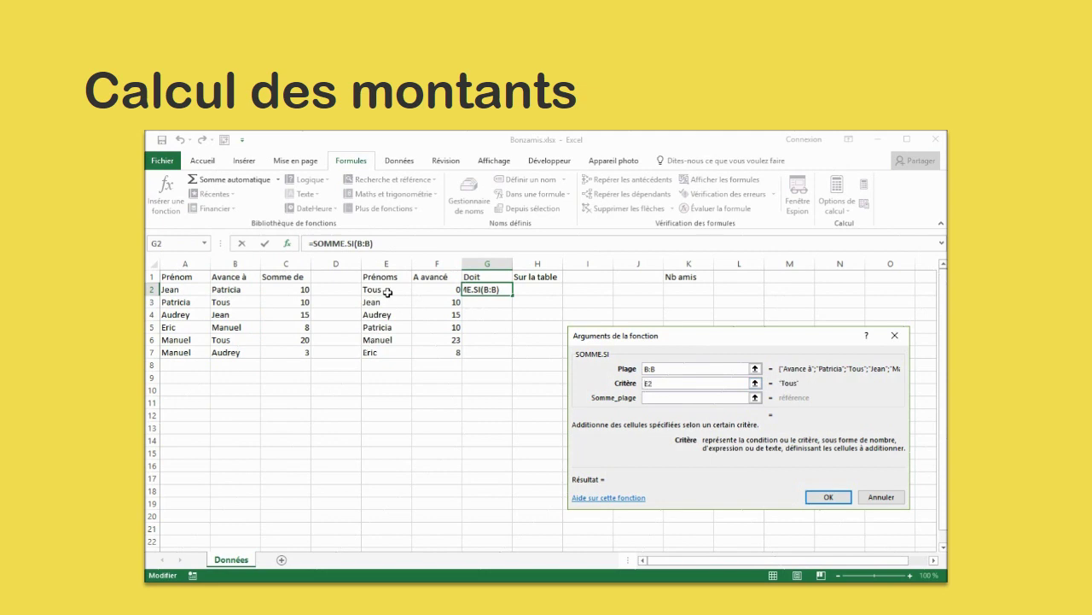
pyautogui.click(663, 397)
pyautogui.click(297, 264)
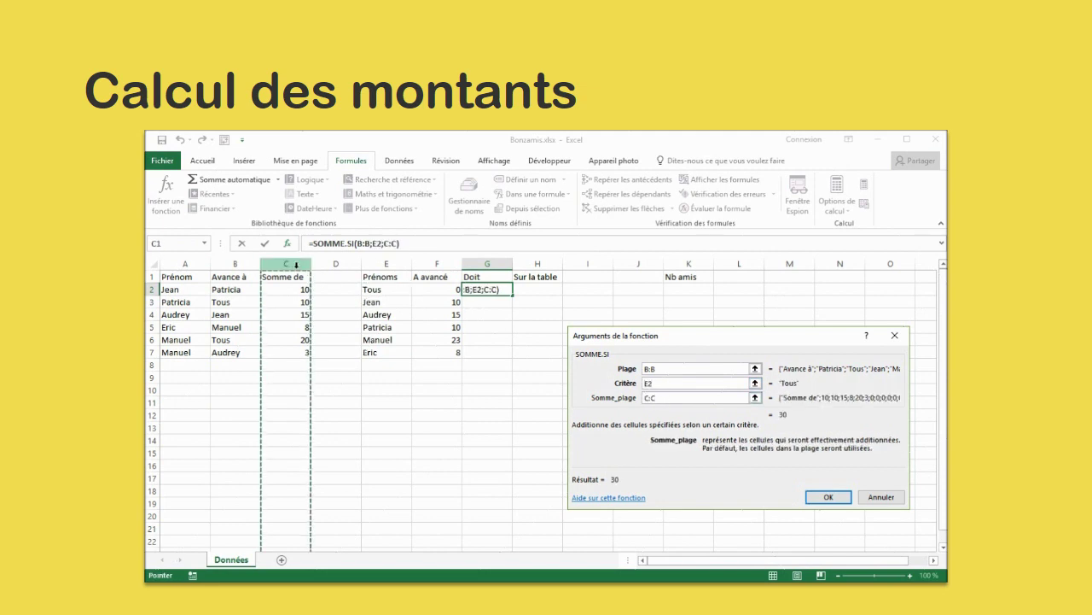
pyautogui.click(828, 498)
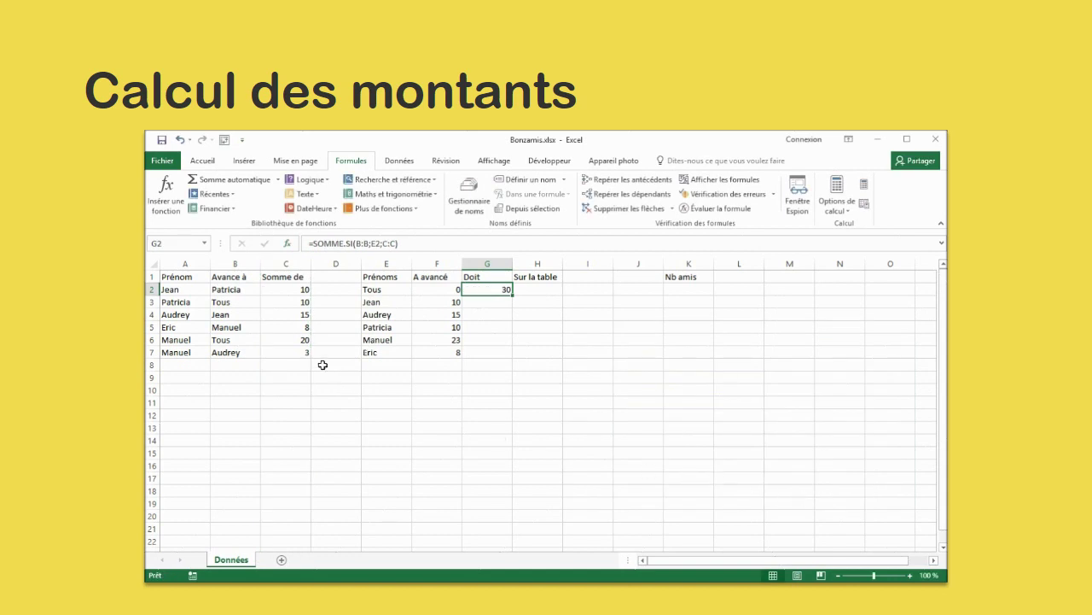
# Step: Fill the Doit formula down to G7, giving 30, 15, 3, 10, 8 and 0
pyautogui.click(305, 339)
pyautogui.click(305, 302)
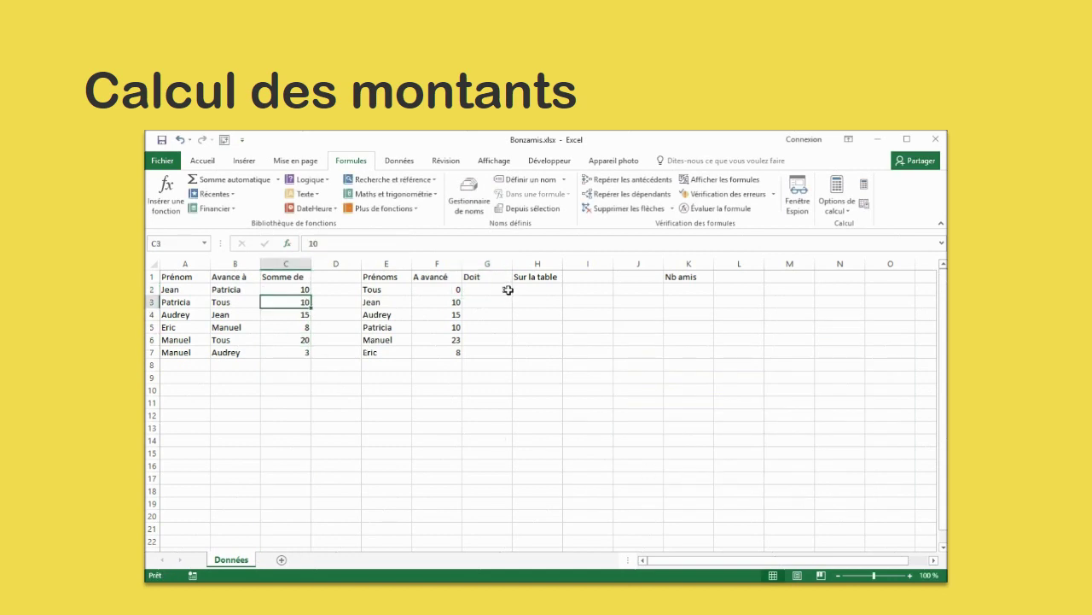
pyautogui.click(510, 292)
pyautogui.doubleClick(514, 294)
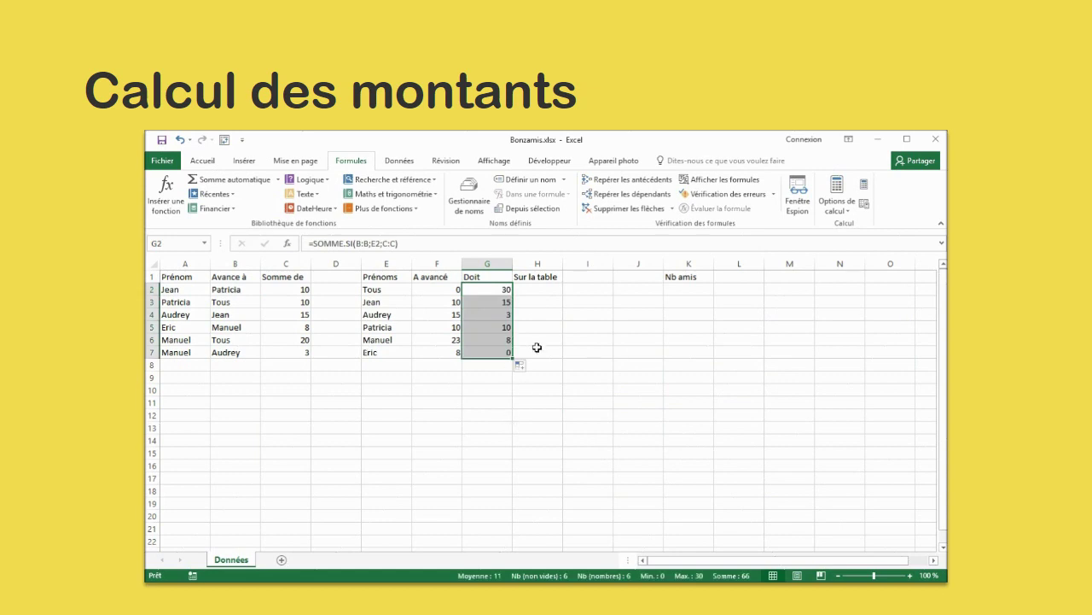
pyautogui.click(542, 291)
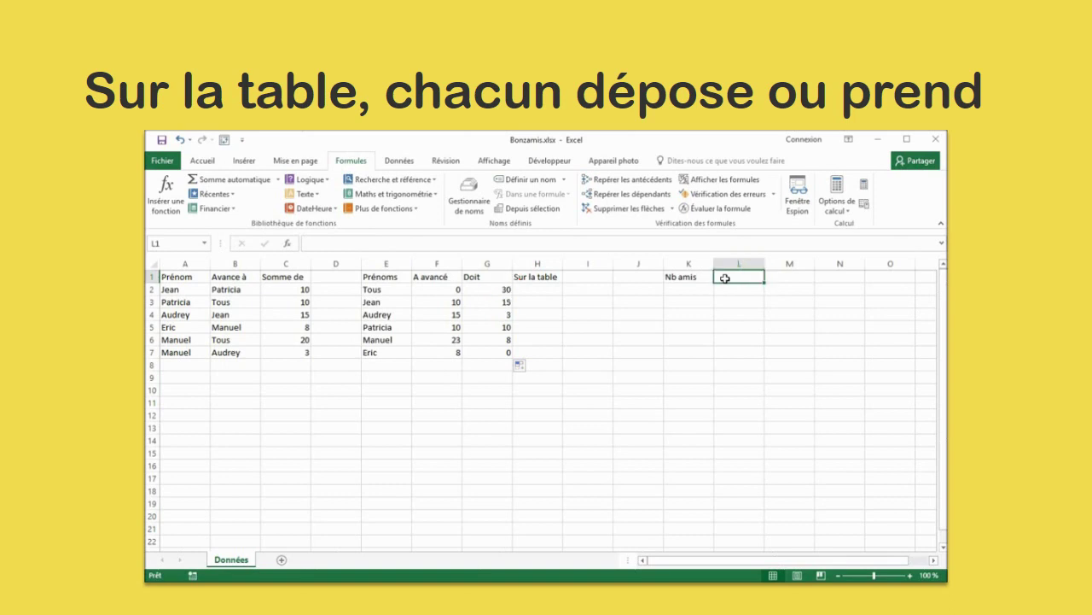
# Step: Enter =NBVAL(E:E)-2 in L1 to count the friends, giving 5
pyautogui.write('=nb')
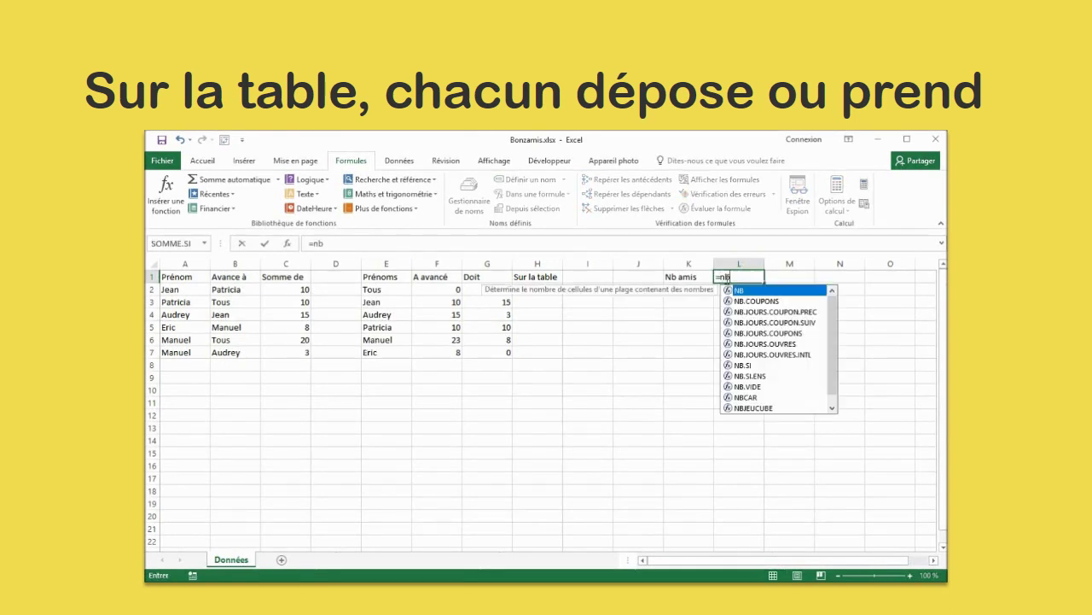
pyautogui.write('val(')
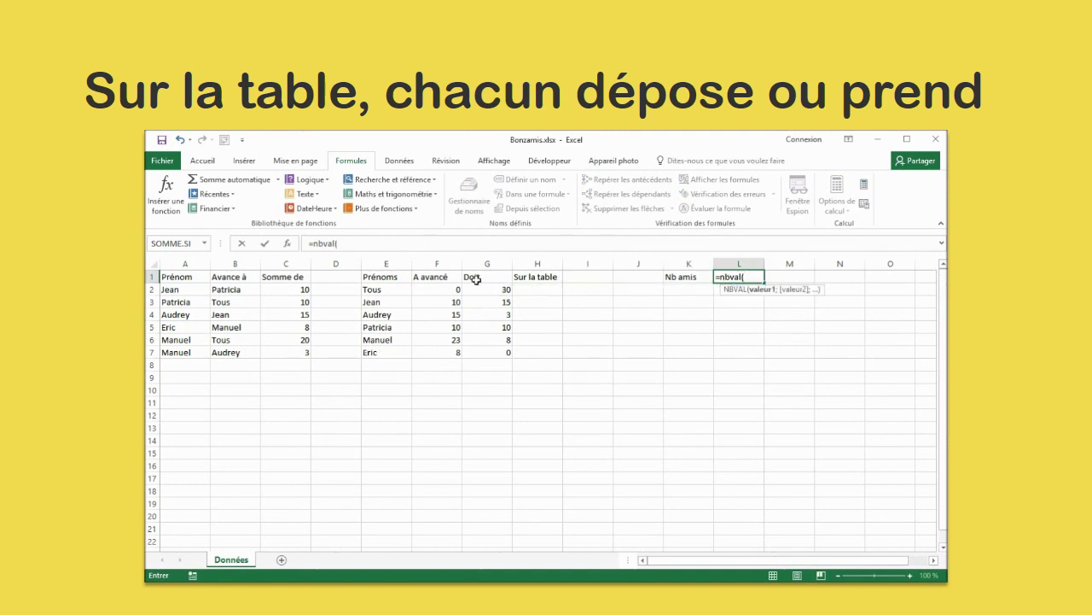
pyautogui.click(399, 268)
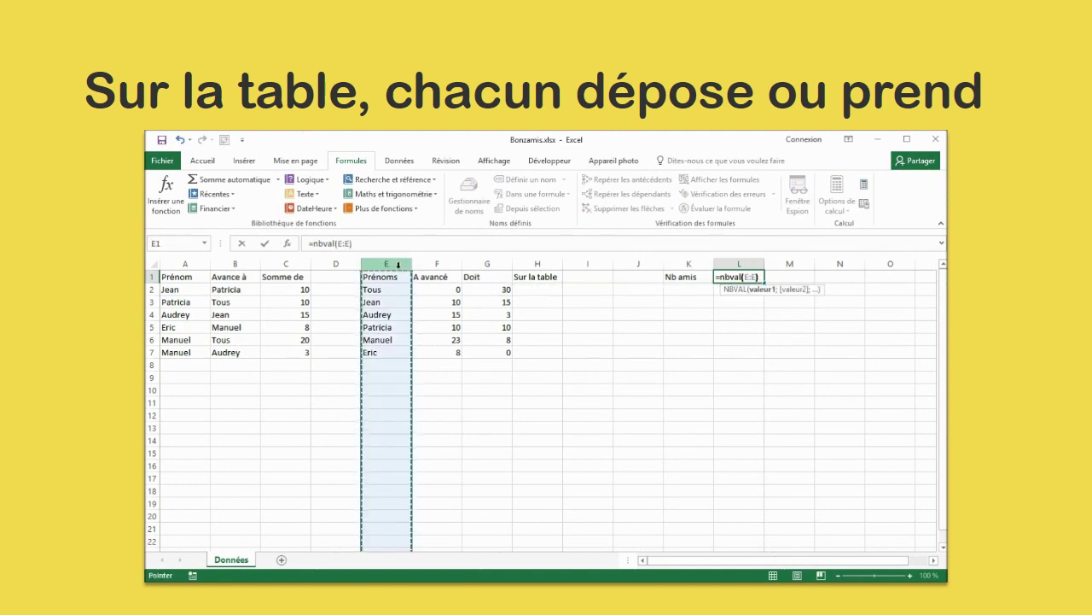
pyautogui.write(')-2')
pyautogui.press('Return')
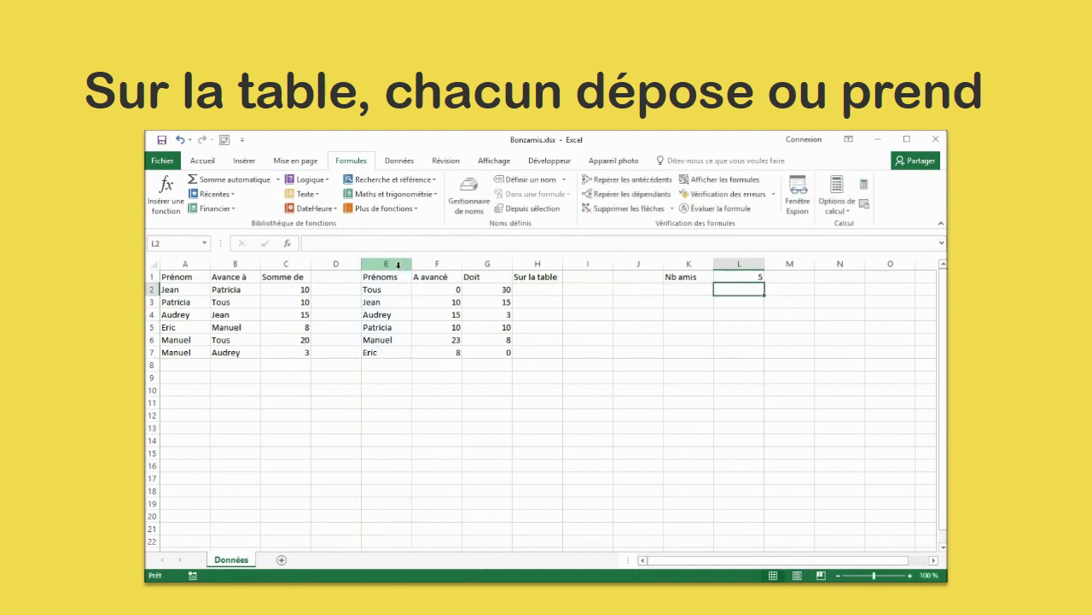
# Step: Name cell G2 'total' and cell L1 'nbamis' in the Name Box
pyautogui.click(495, 293)
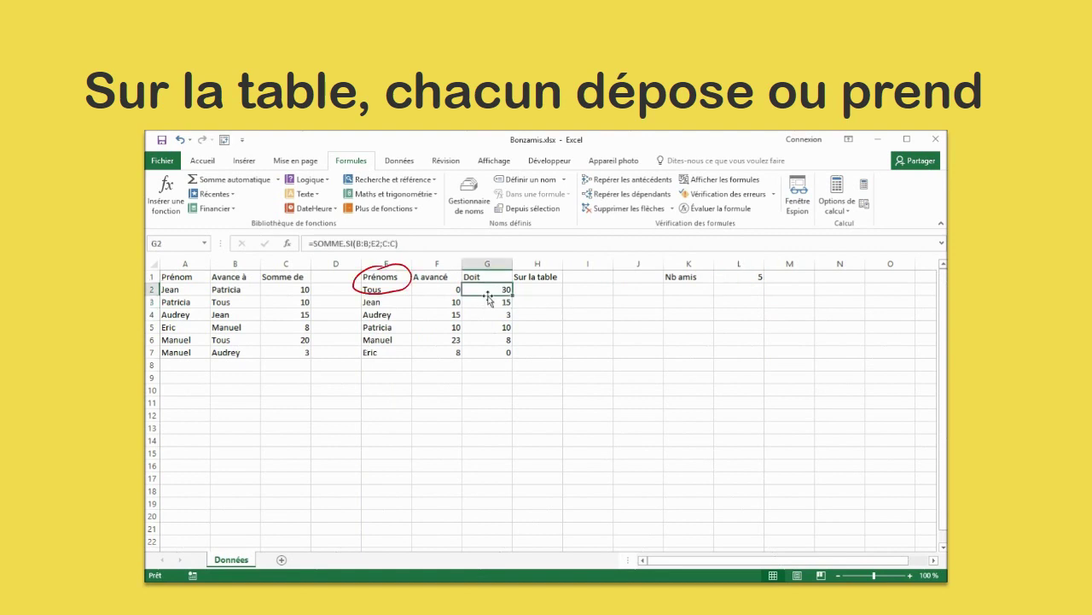
pyautogui.click(182, 243)
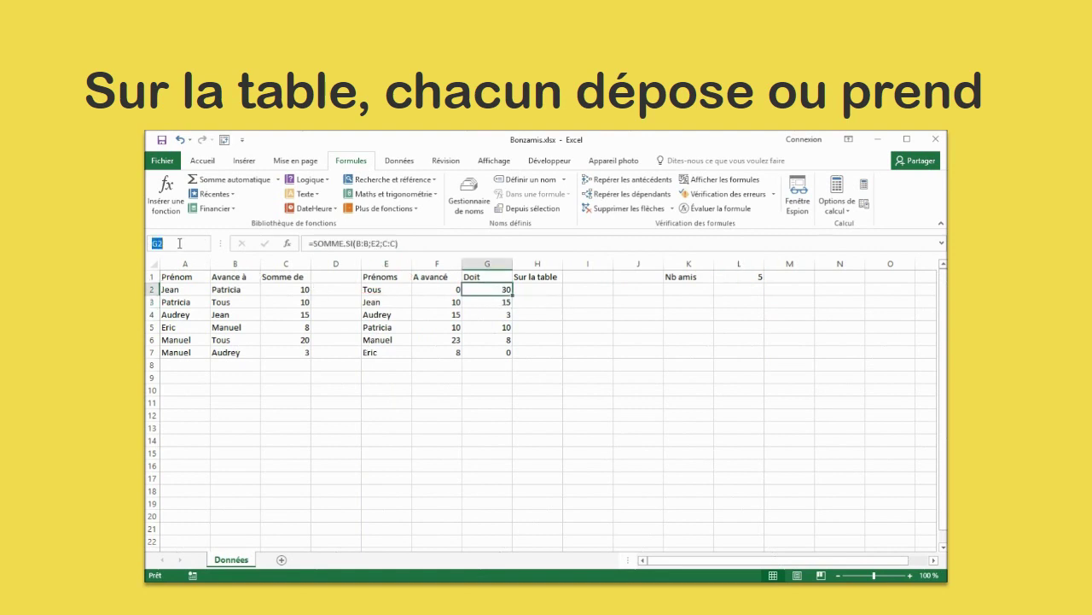
pyautogui.write('total')
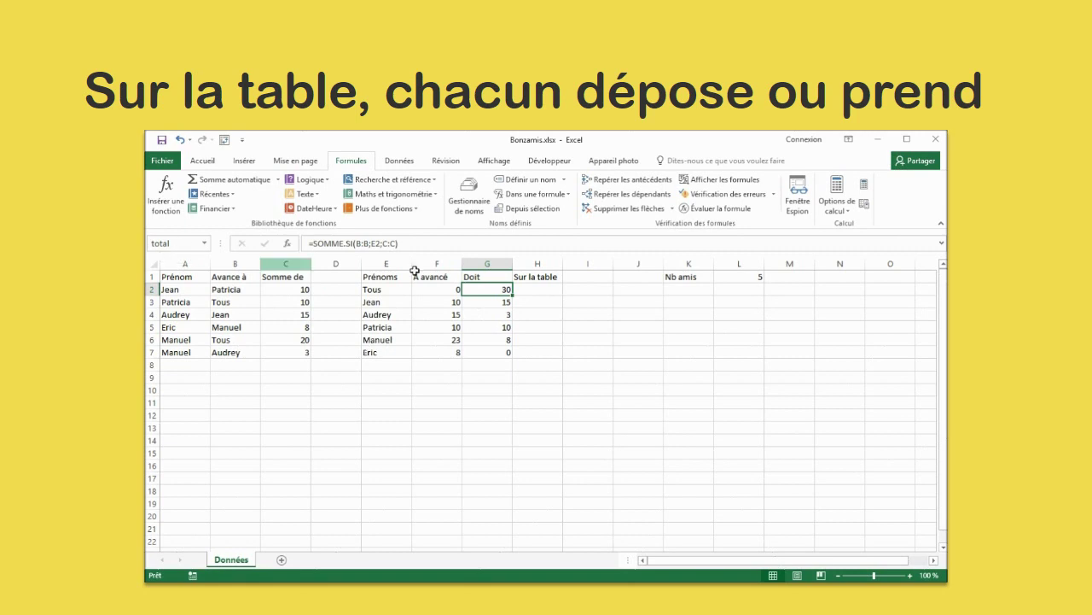
pyautogui.click(754, 277)
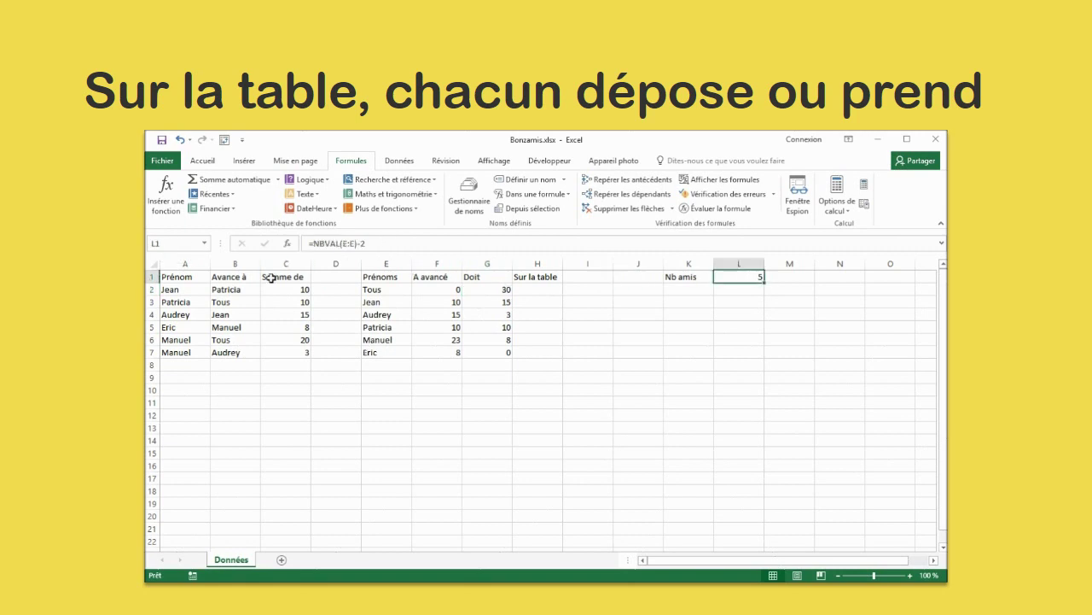
pyautogui.click(182, 243)
pyautogui.write('nbamis')
pyautogui.press('Return')
# Step: Enter the balance formula =G3+total/nbamis-F3 in H3
pyautogui.click(531, 299)
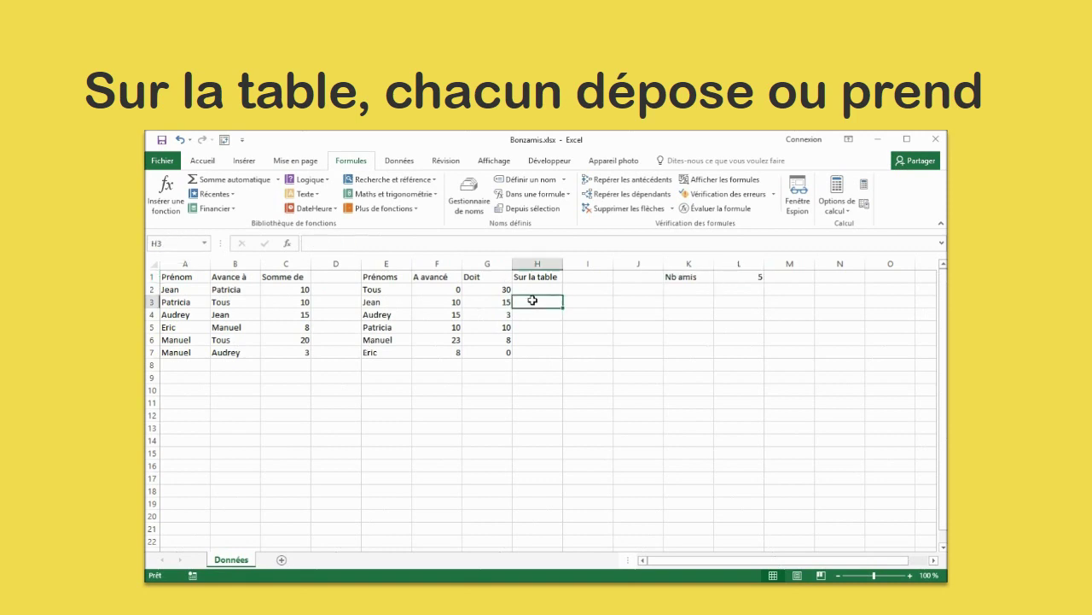
pyautogui.write('=')
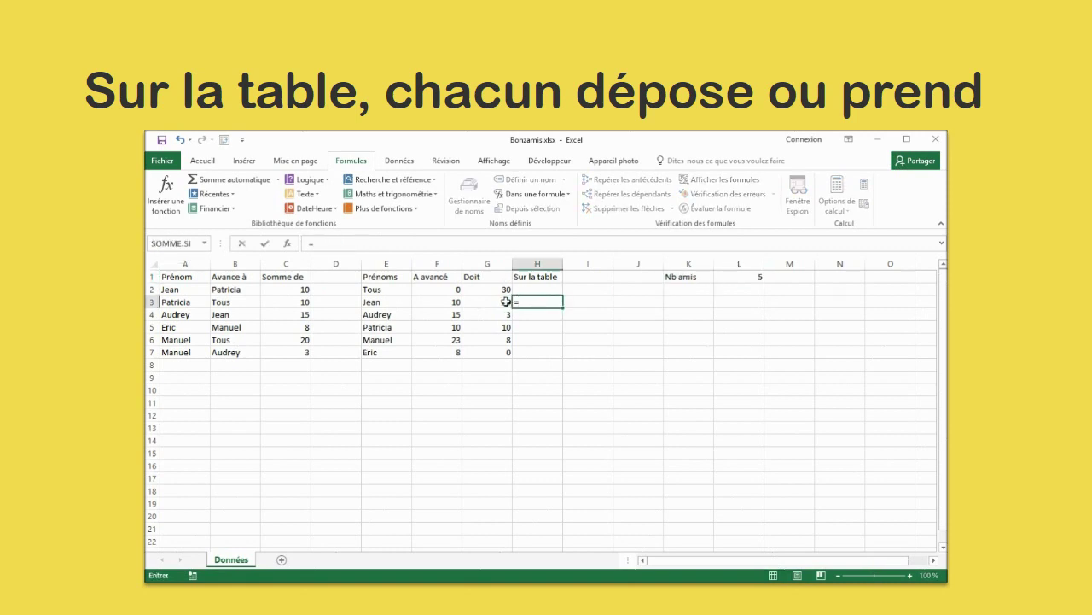
pyautogui.click(497, 301)
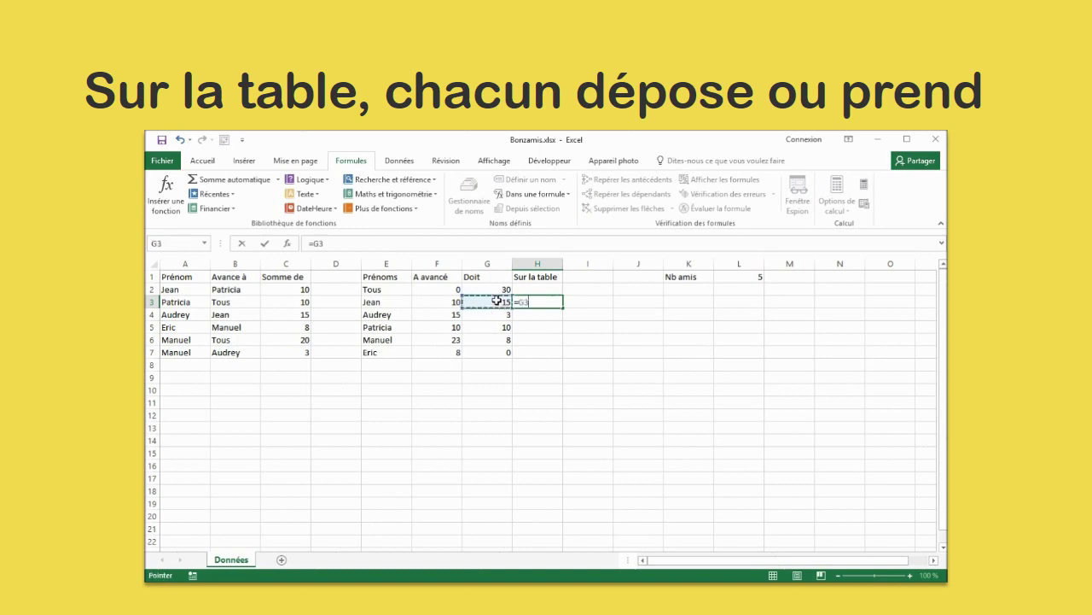
pyautogui.write('+')
pyautogui.click(502, 288)
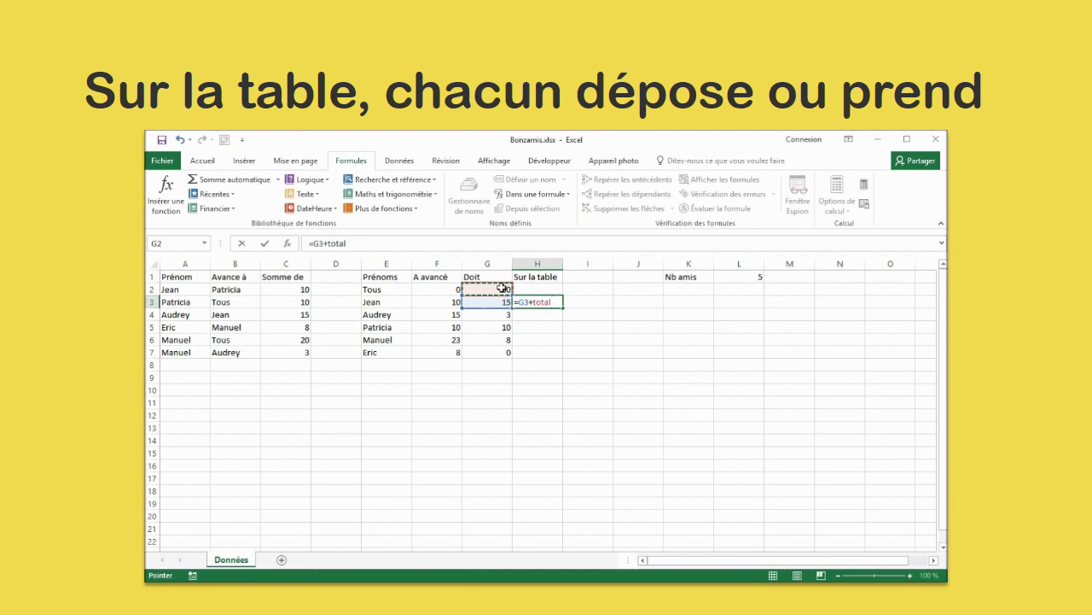
pyautogui.write('/')
pyautogui.click(750, 275)
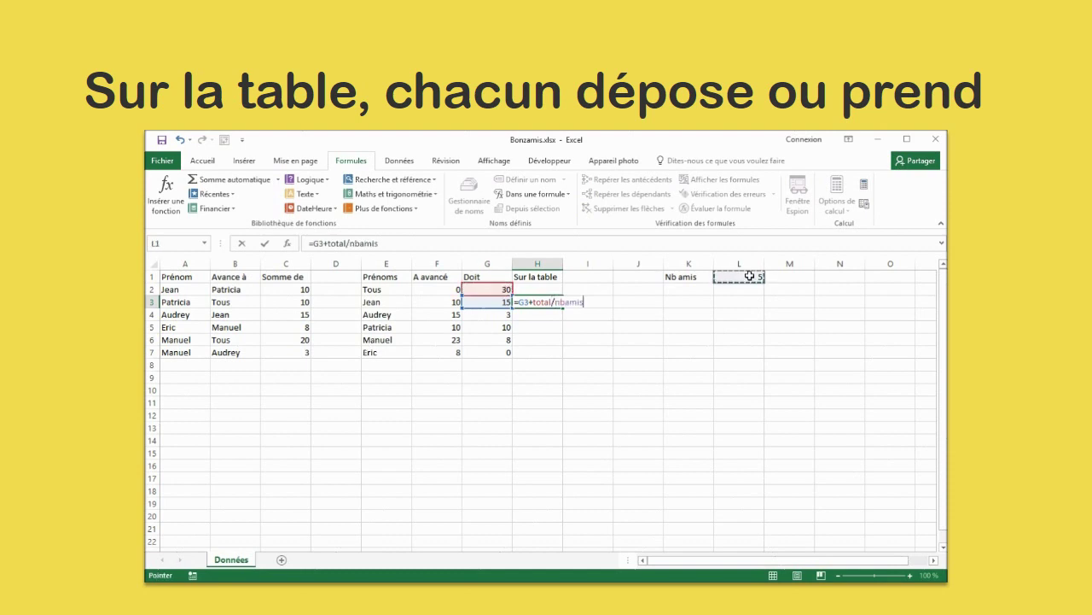
pyautogui.write('-')
pyautogui.click(450, 303)
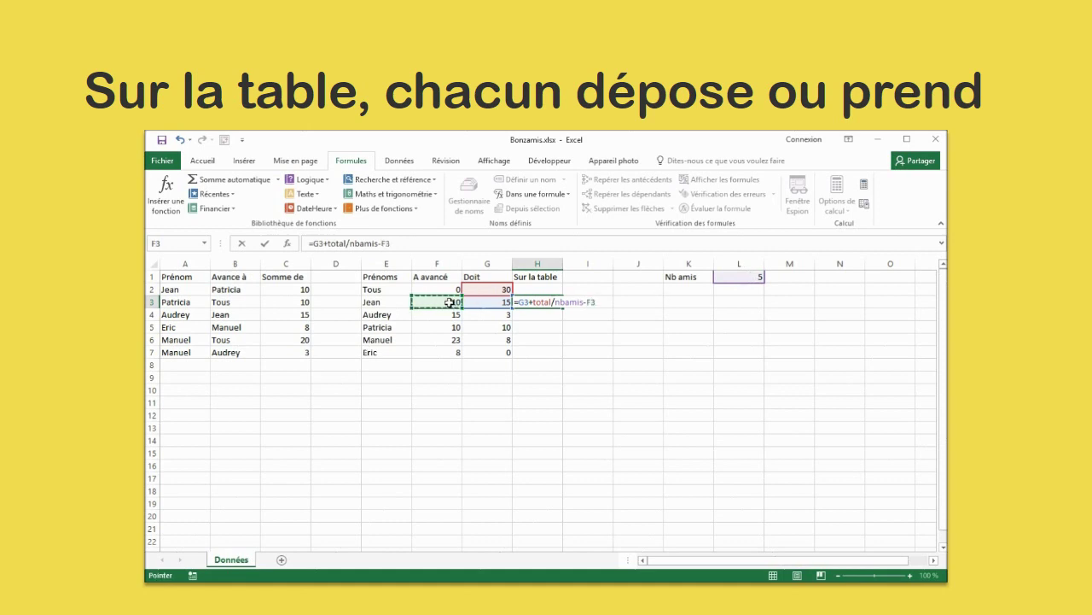
pyautogui.press('Return')
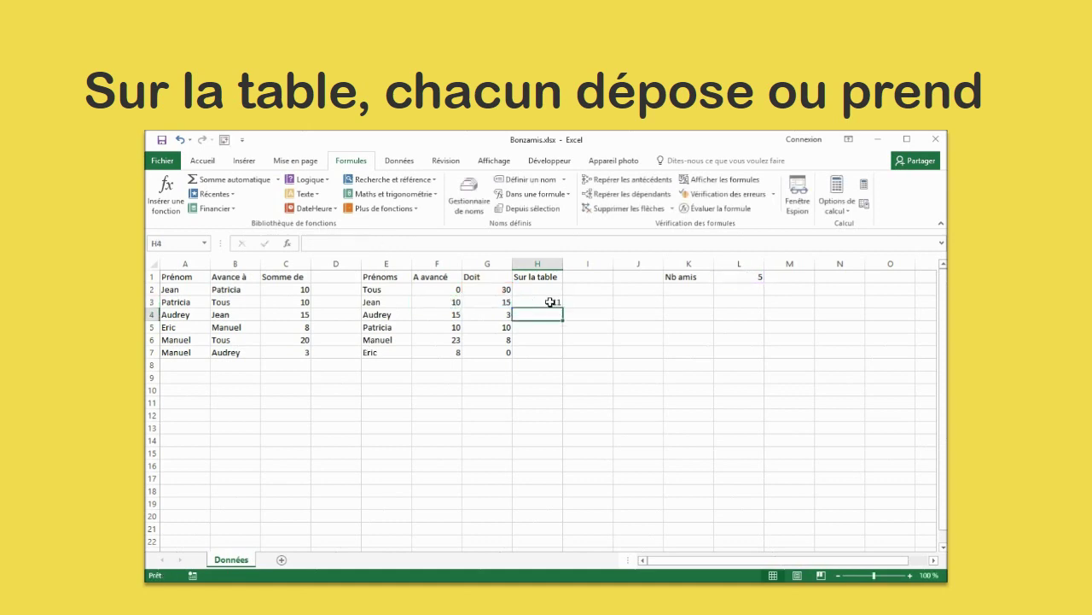
# Step: Fill the formula down to H7 and rename the H1 header to 'Dépose'
pyautogui.click(551, 302)
pyautogui.moveTo(565, 307); pyautogui.dragTo(565, 359)
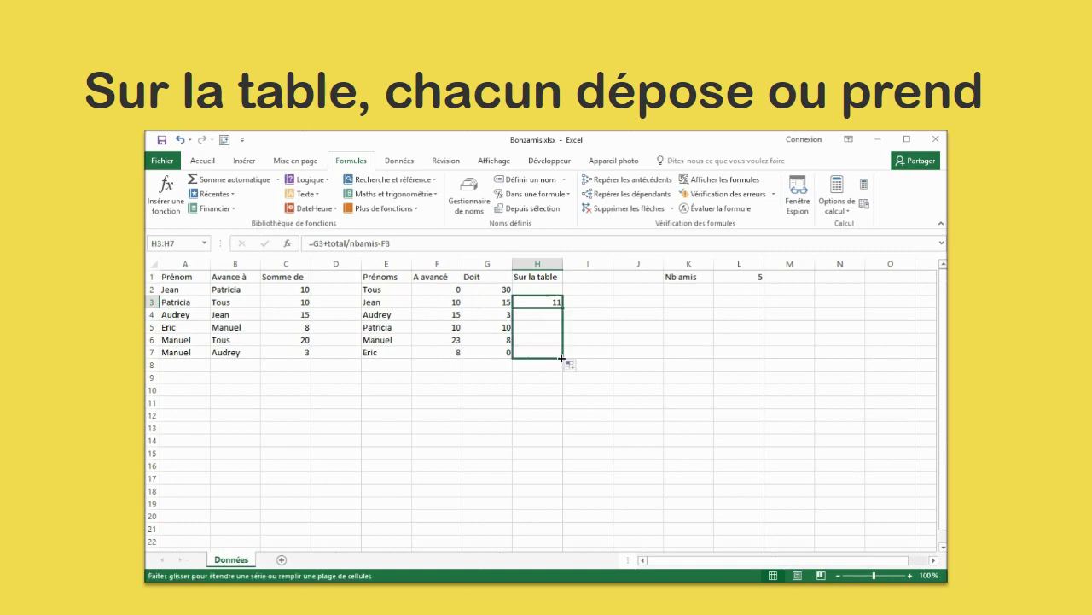
pyautogui.click(540, 278)
pyautogui.write('Dépos')
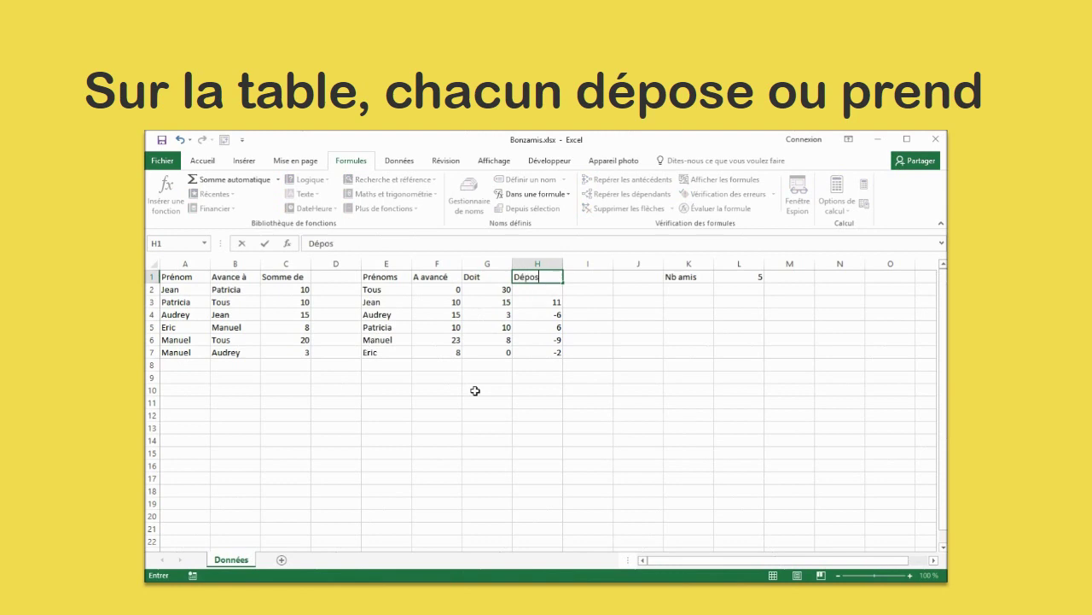
pyautogui.write('e')
pyautogui.press('Return')
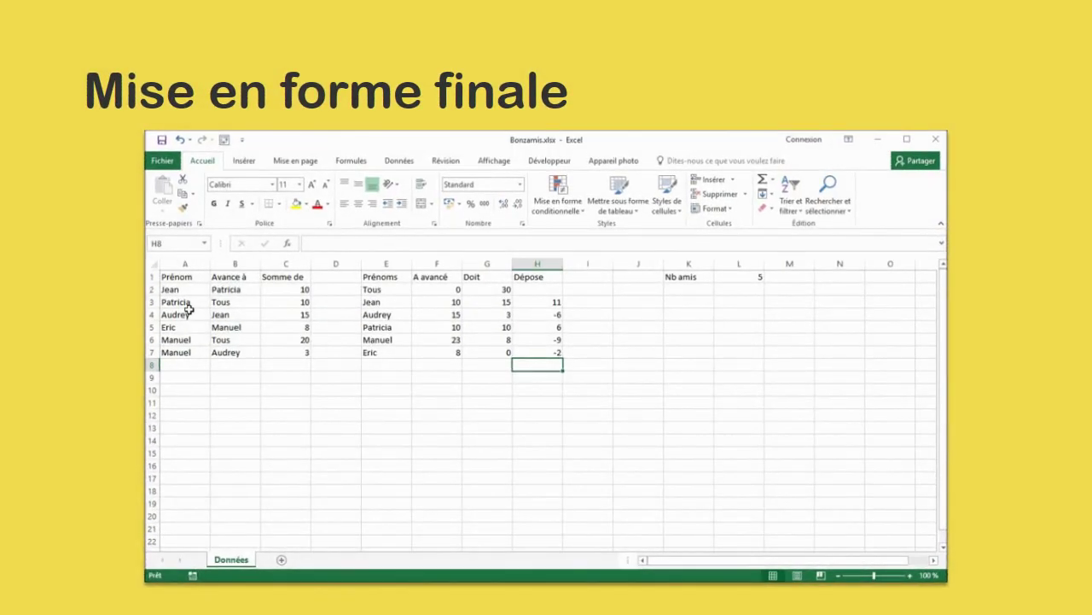
# Step: Insert two blank rows above the tables and make row 1 taller for a title
pyautogui.click(153, 276)
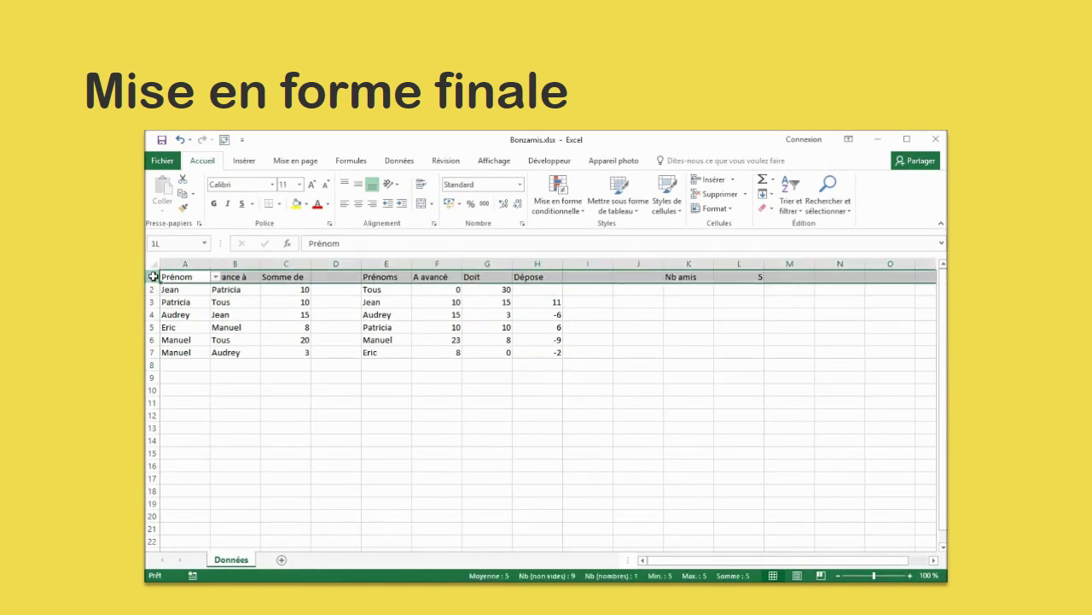
pyautogui.moveTo(153, 277); pyautogui.dragTo(152, 289)
pyautogui.rightClick(154, 290)
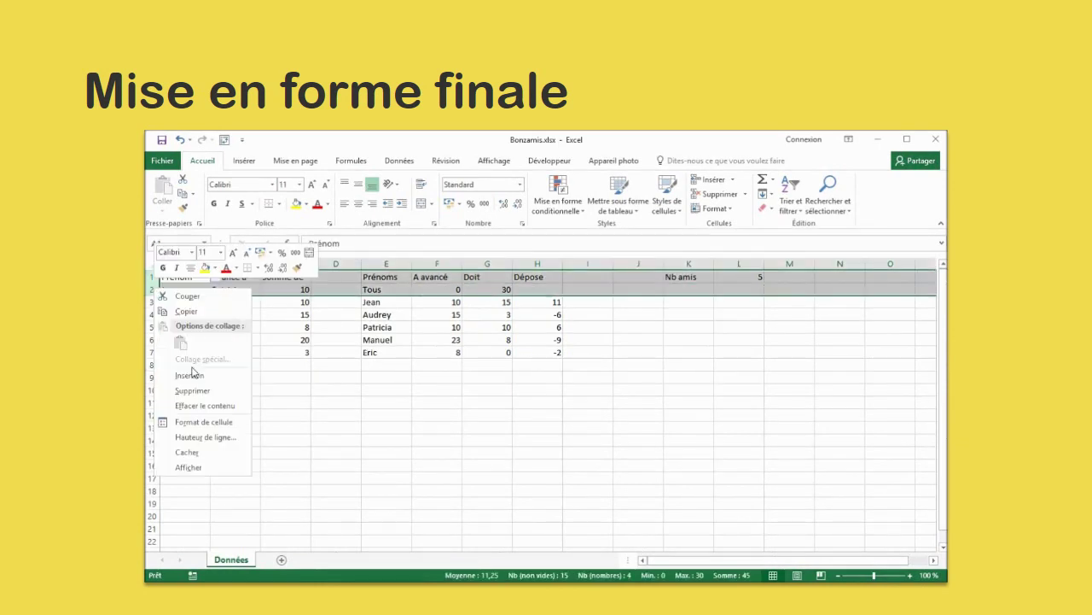
pyautogui.click(191, 375)
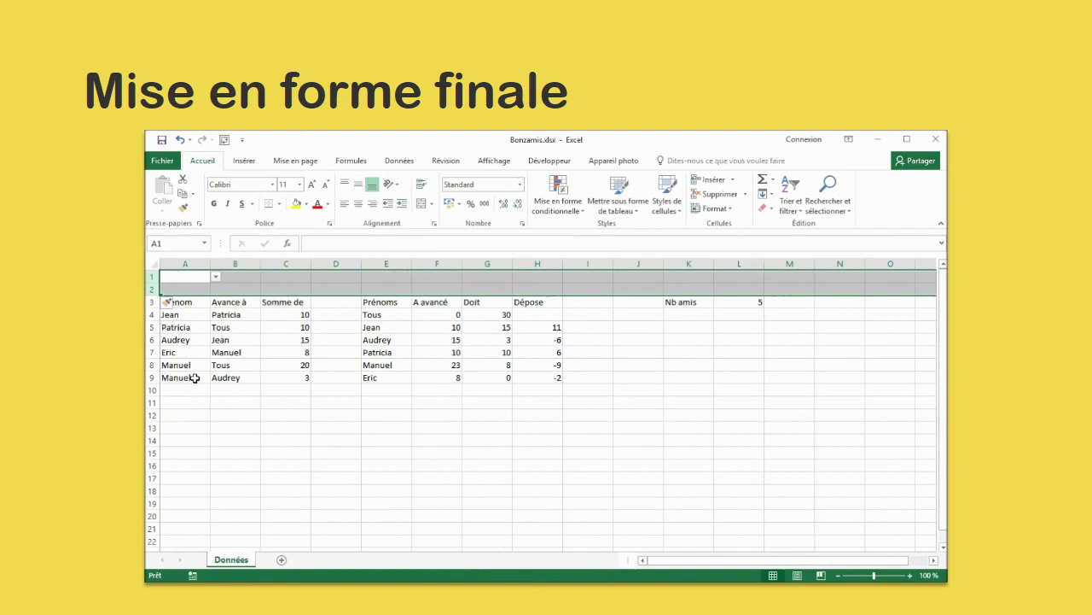
pyautogui.click(179, 281)
pyautogui.moveTo(154, 283); pyautogui.dragTo(155, 303)
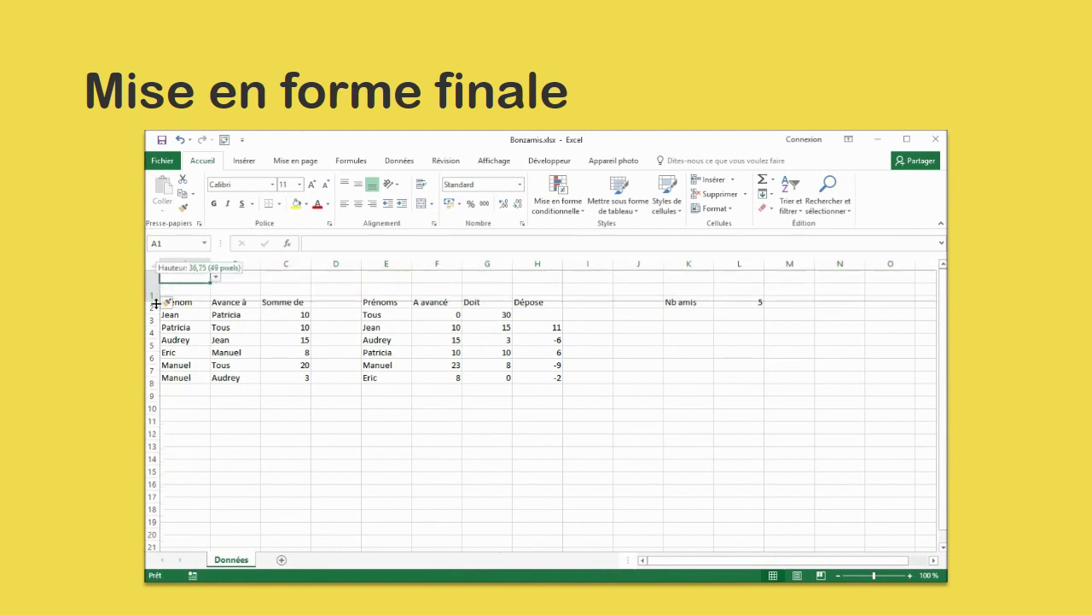
# Step: Draw a rectangle across row 1 from A to H with the BONZAMIS text centred
pyautogui.click(246, 160)
pyautogui.click(308, 205)
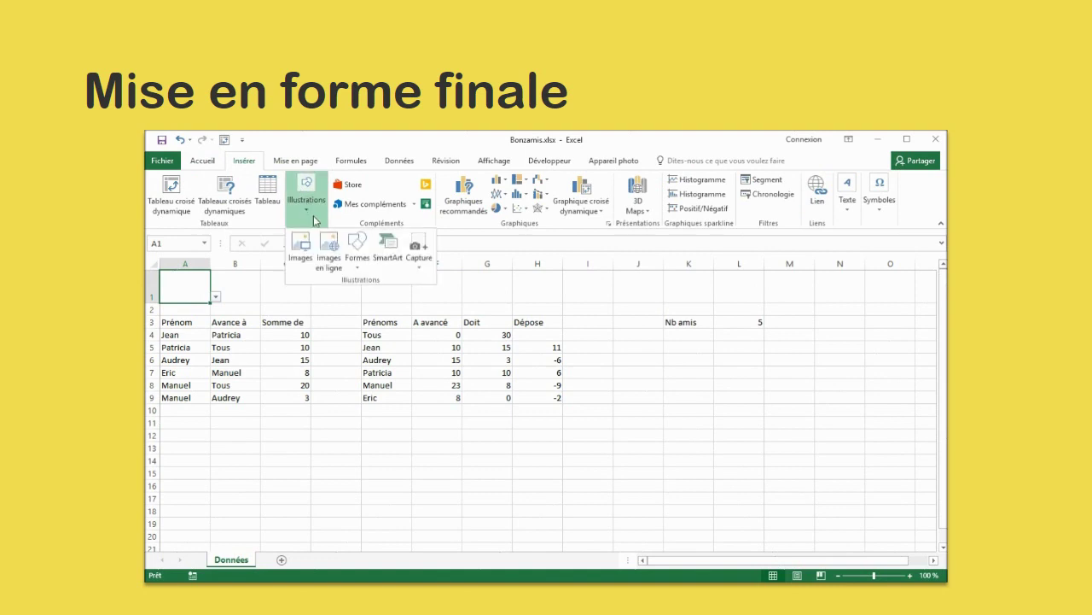
pyautogui.click(358, 256)
pyautogui.click(417, 294)
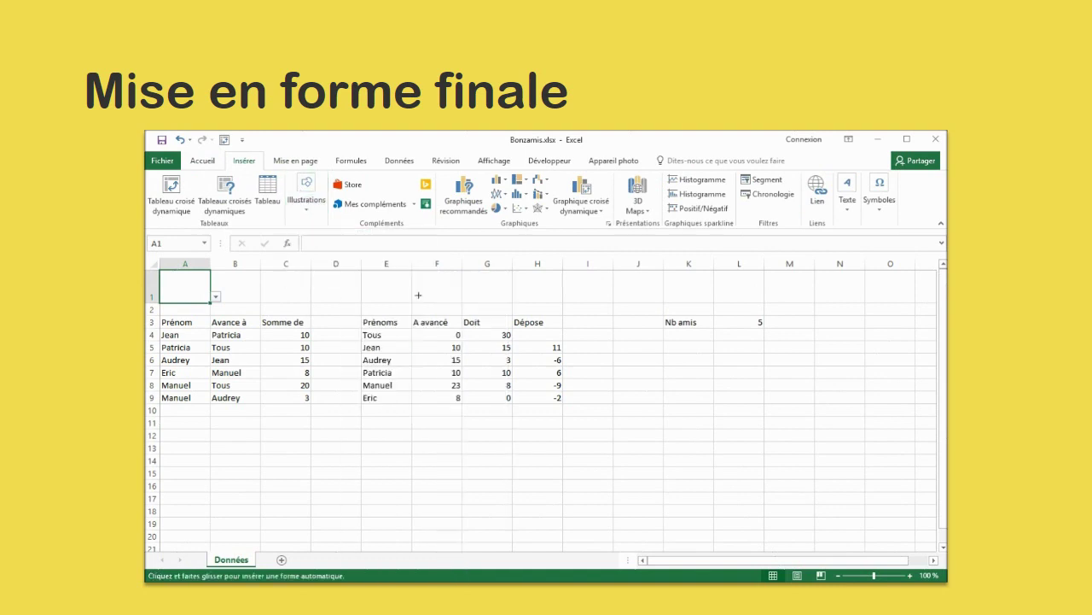
pyautogui.moveTo(161, 270); pyautogui.dragTo(563, 302)
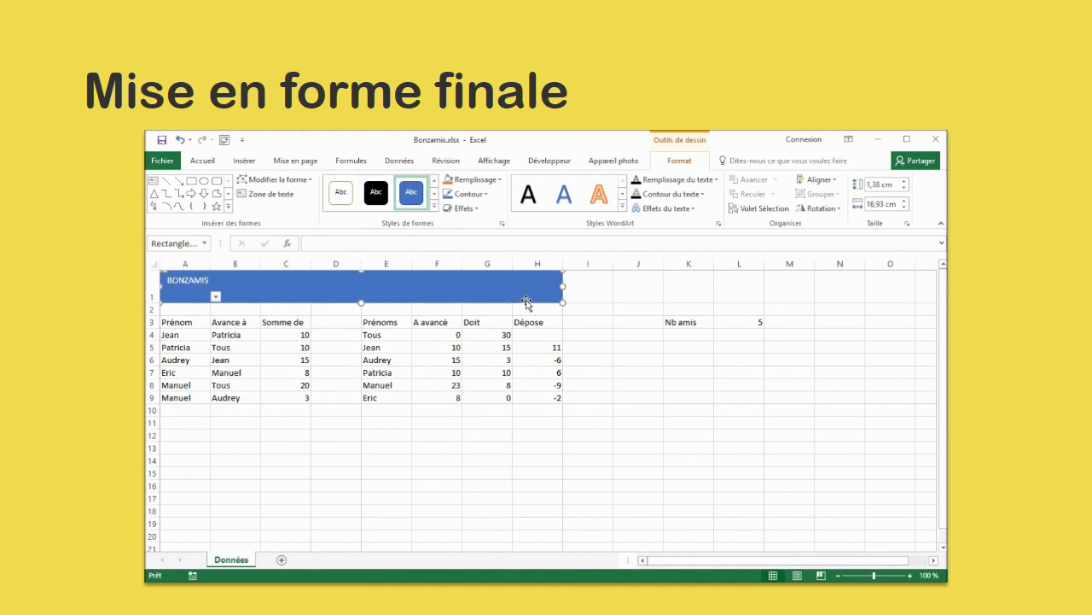
pyautogui.click(209, 163)
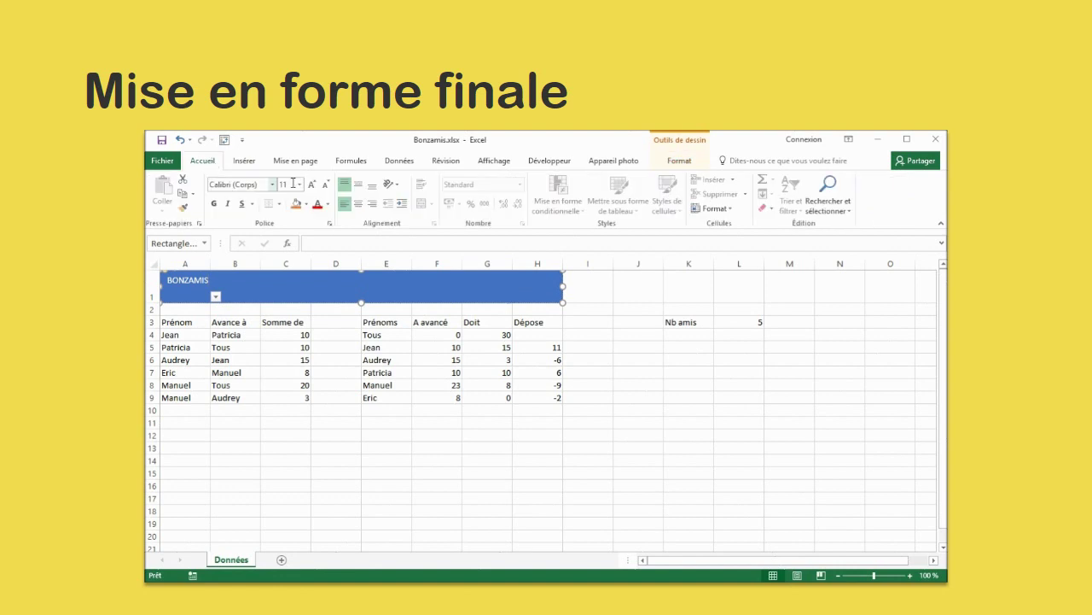
pyautogui.click(358, 184)
pyautogui.click(357, 203)
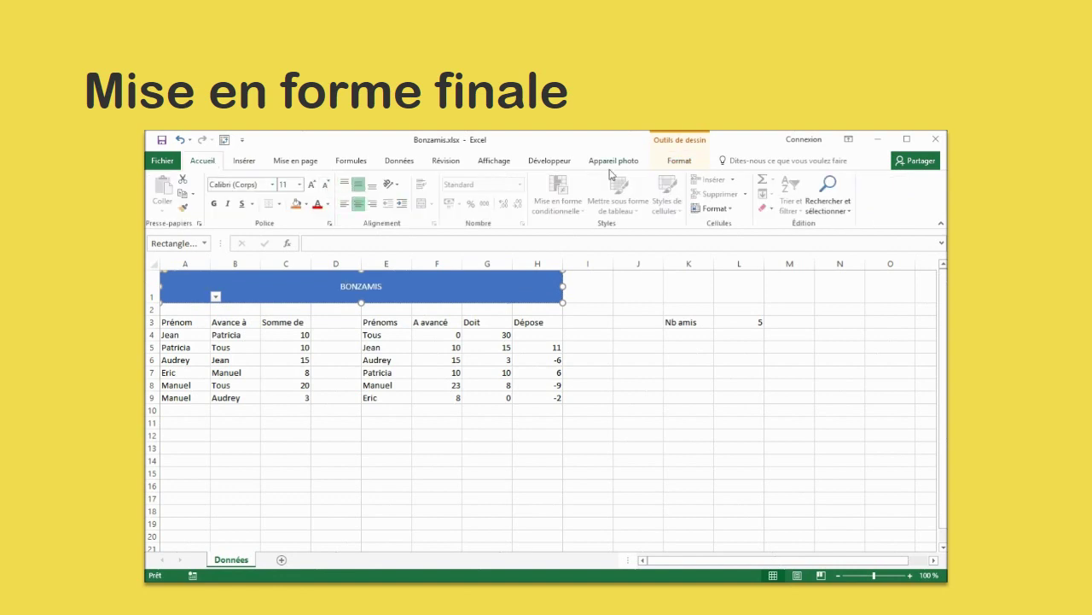
# Step: Apply a blue style from the shape styles gallery to the BONZAMIS banner
pyautogui.click(674, 164)
pyautogui.click(435, 210)
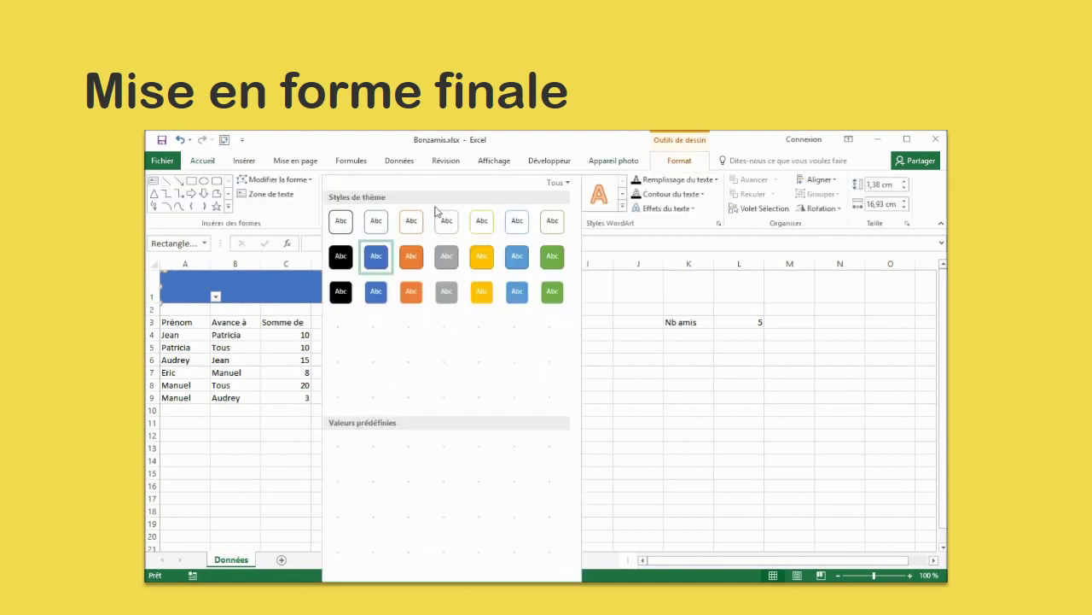
pyautogui.click(380, 405)
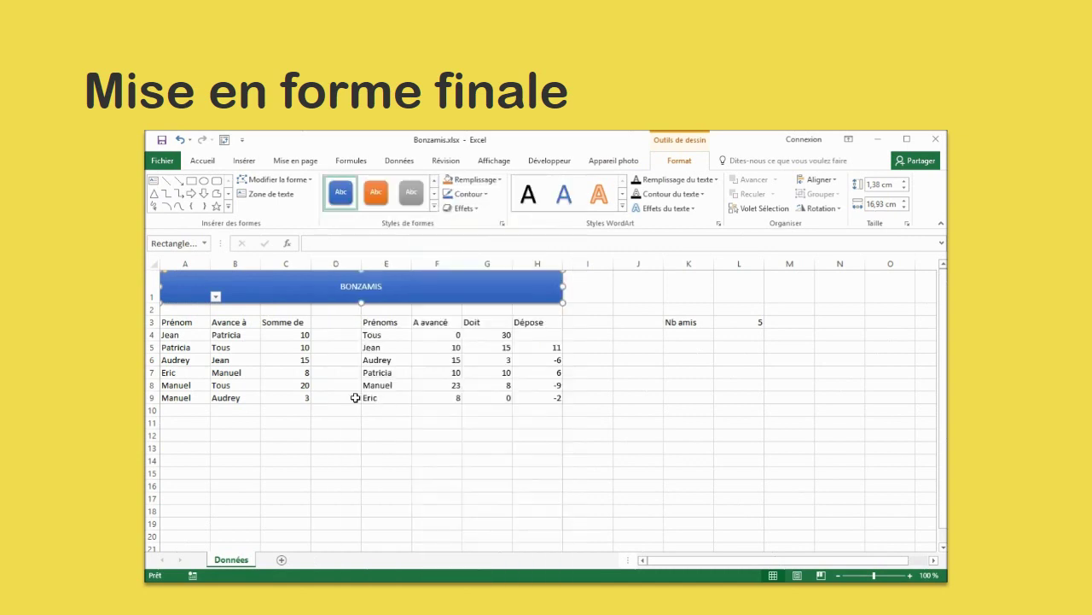
pyautogui.click(323, 421)
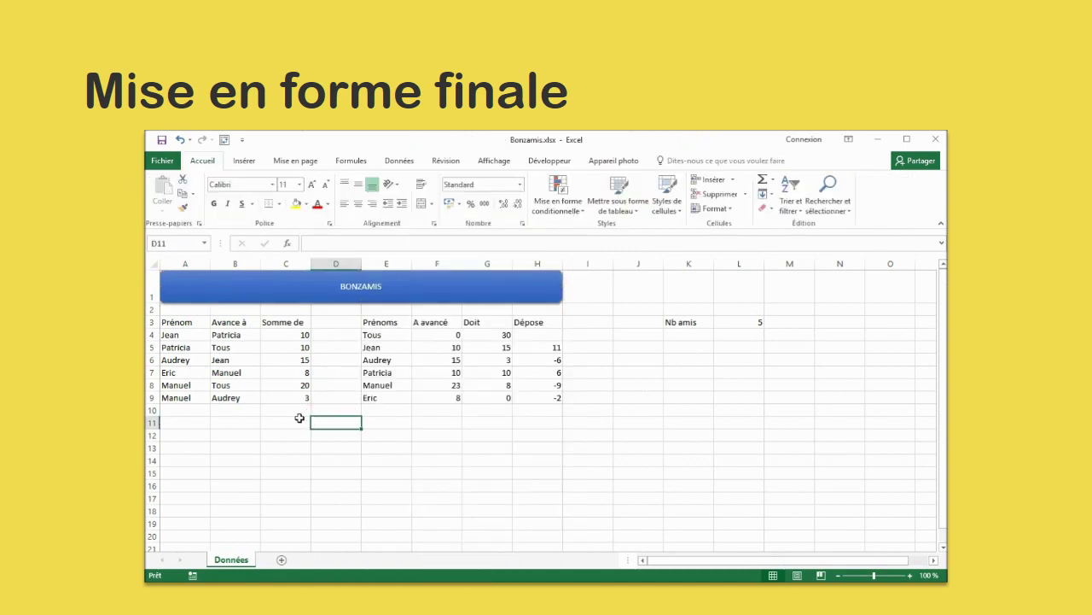
# Step: Format A3:C9 as a blue table with headers and turn off its filter arrows
pyautogui.click(191, 322)
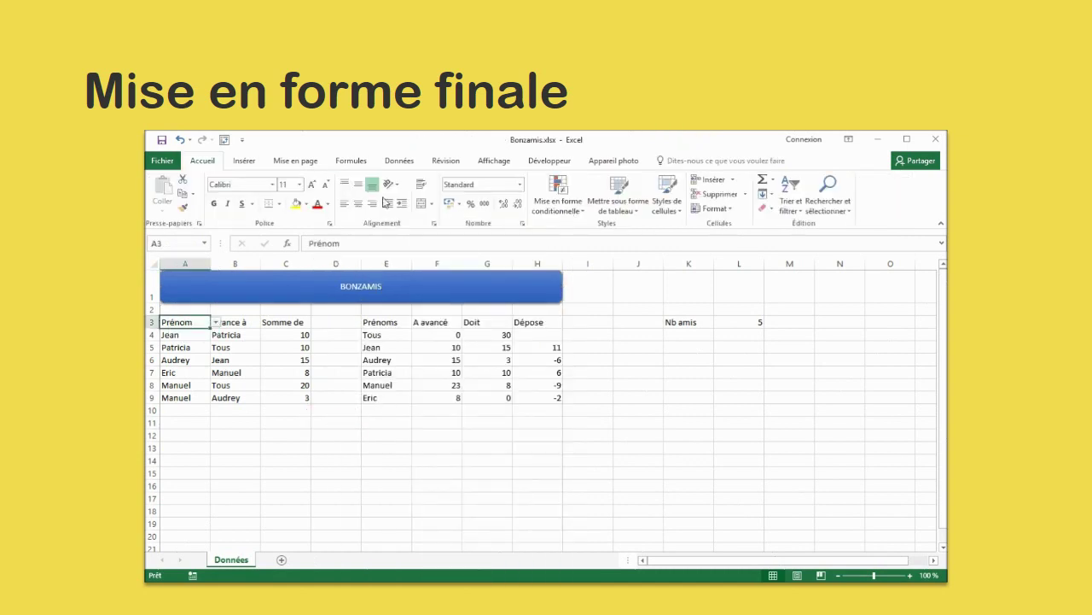
pyautogui.click(630, 212)
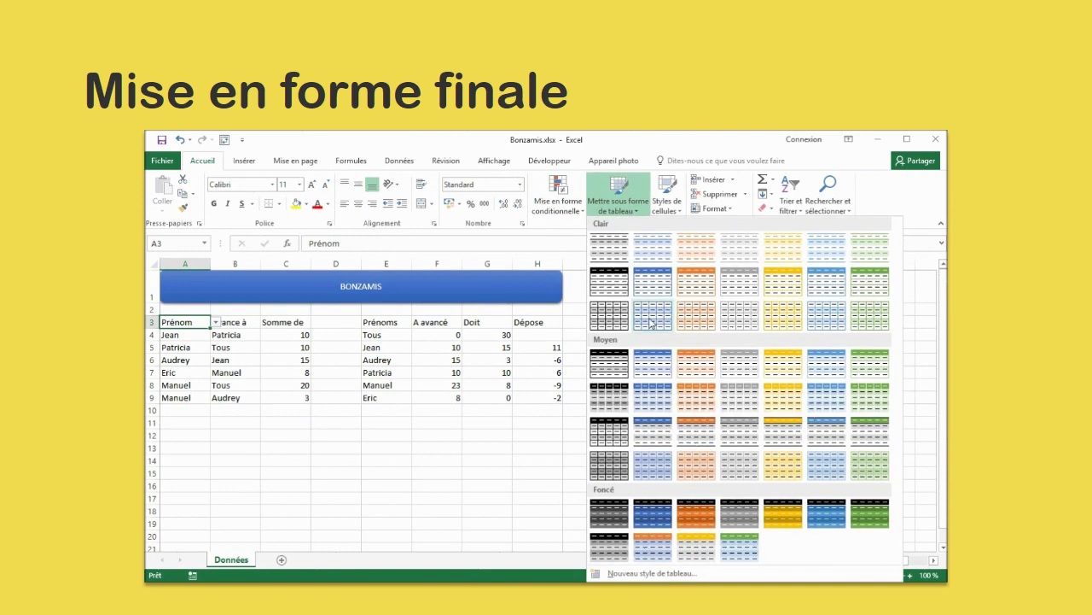
pyautogui.click(652, 398)
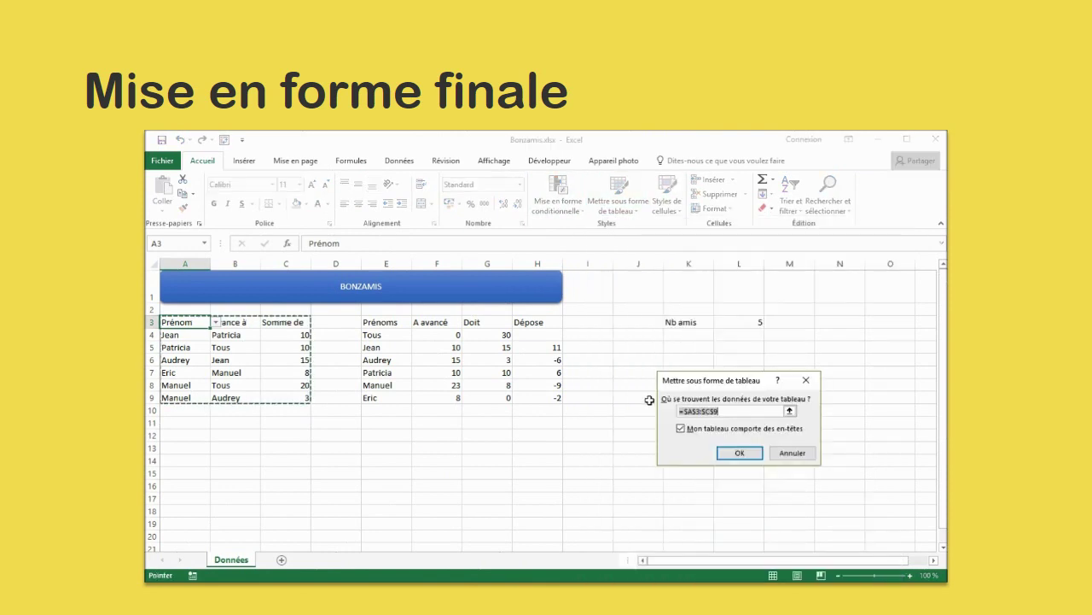
pyautogui.click(737, 451)
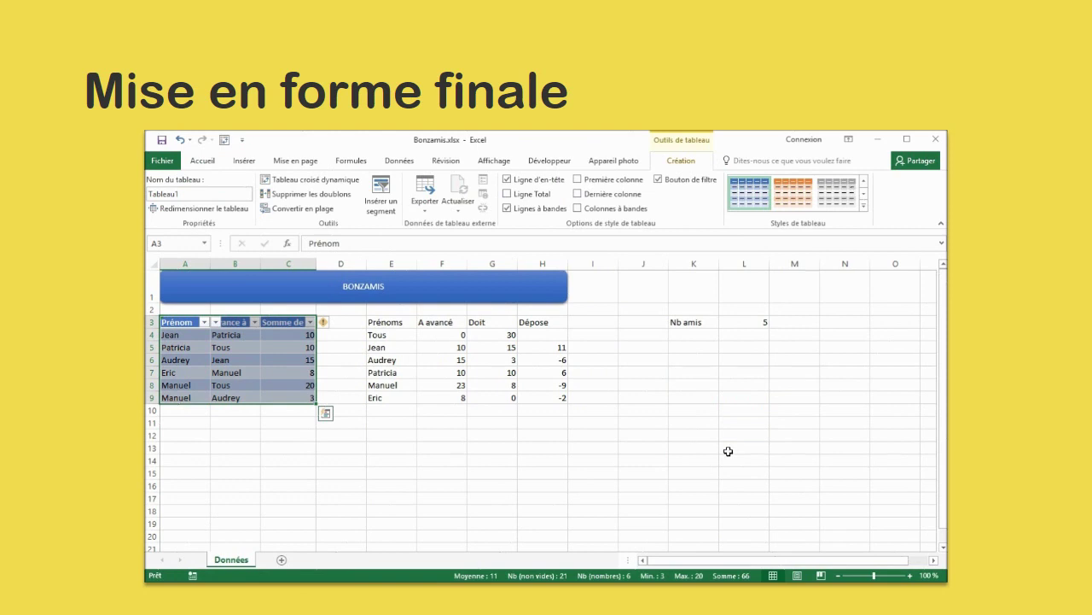
pyautogui.click(409, 164)
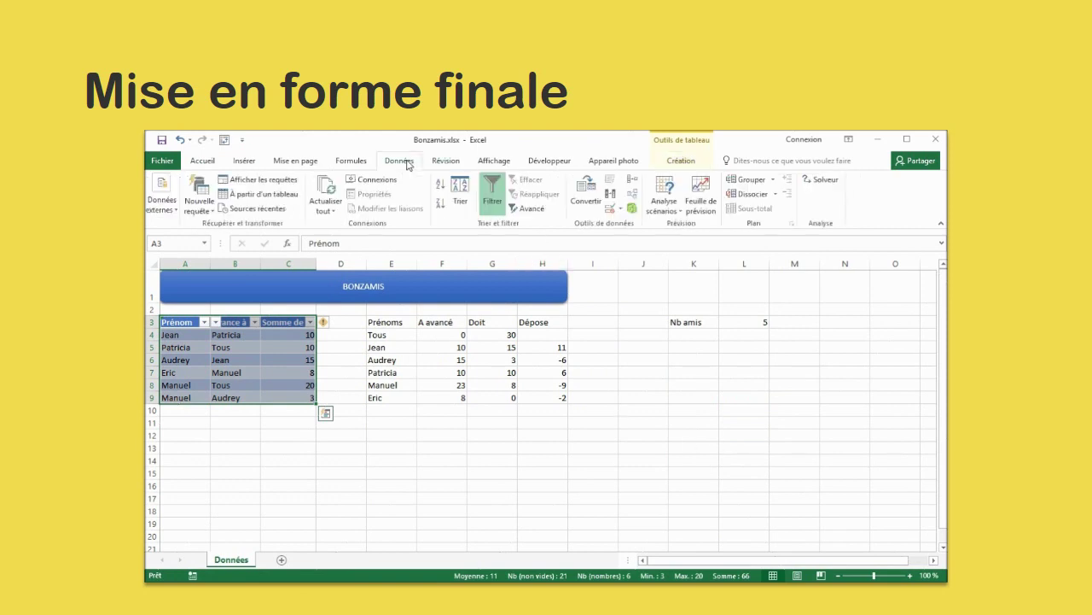
pyautogui.click(492, 189)
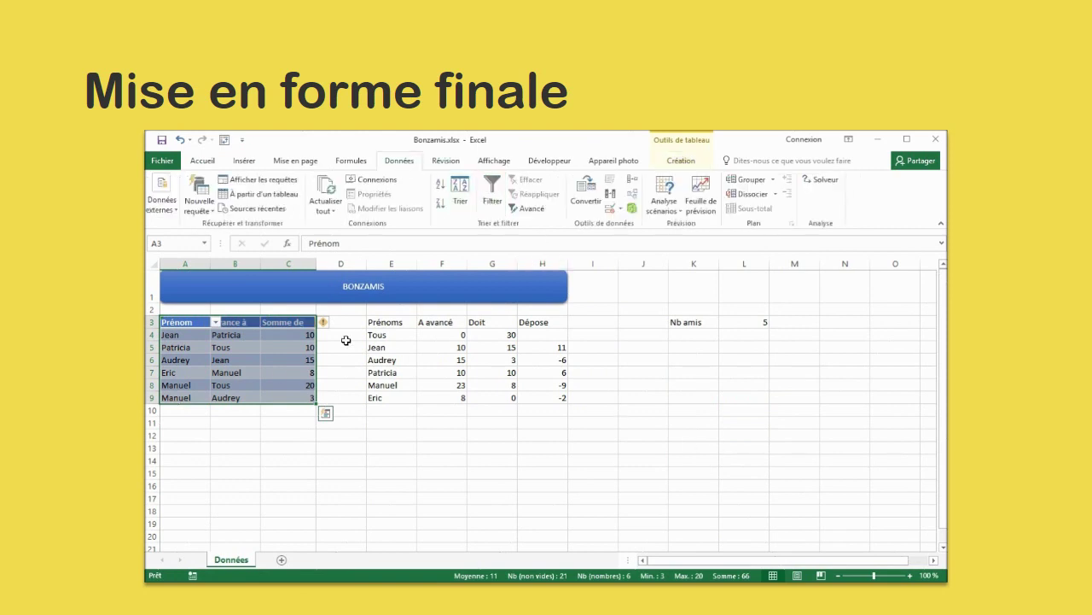
pyautogui.click(266, 376)
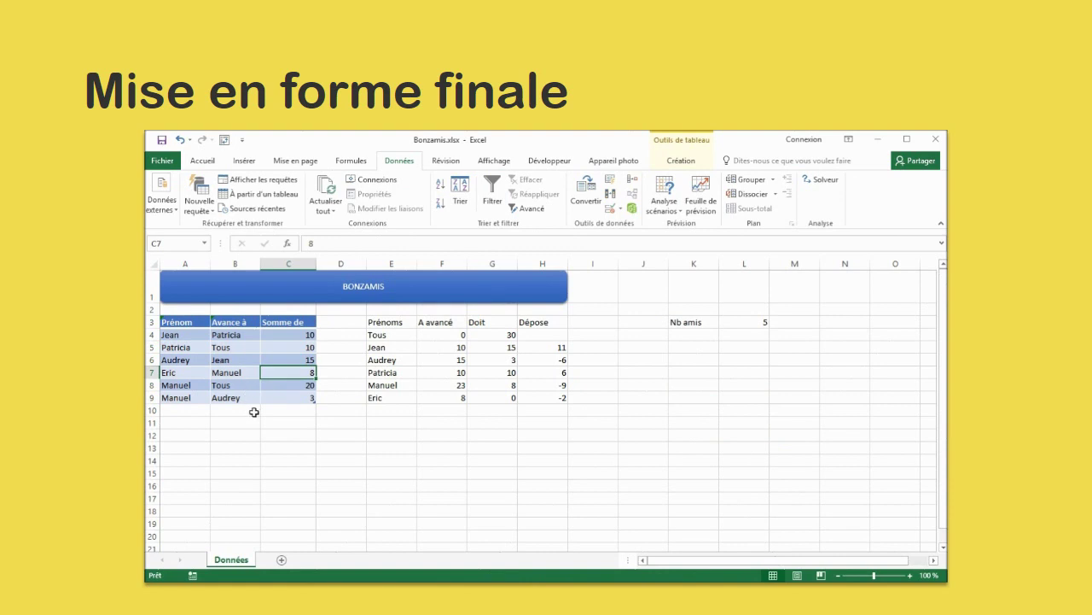
# Step: Add row 10 to the advances with Jean, Manuel and 18
pyautogui.click(199, 413)
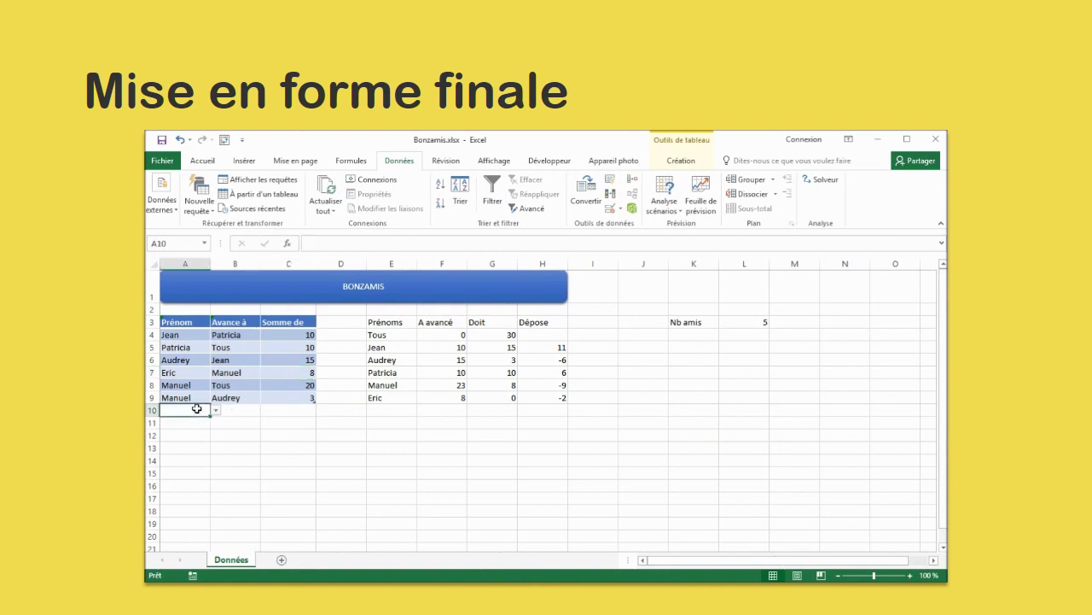
pyautogui.click(216, 411)
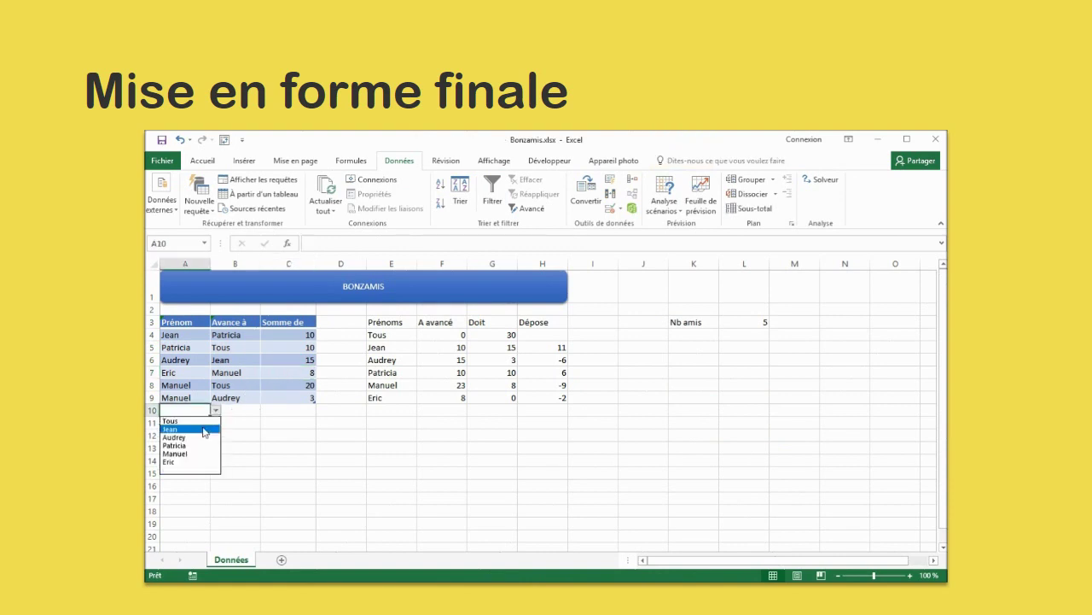
pyautogui.click(205, 429)
pyautogui.click(247, 410)
pyautogui.click(266, 412)
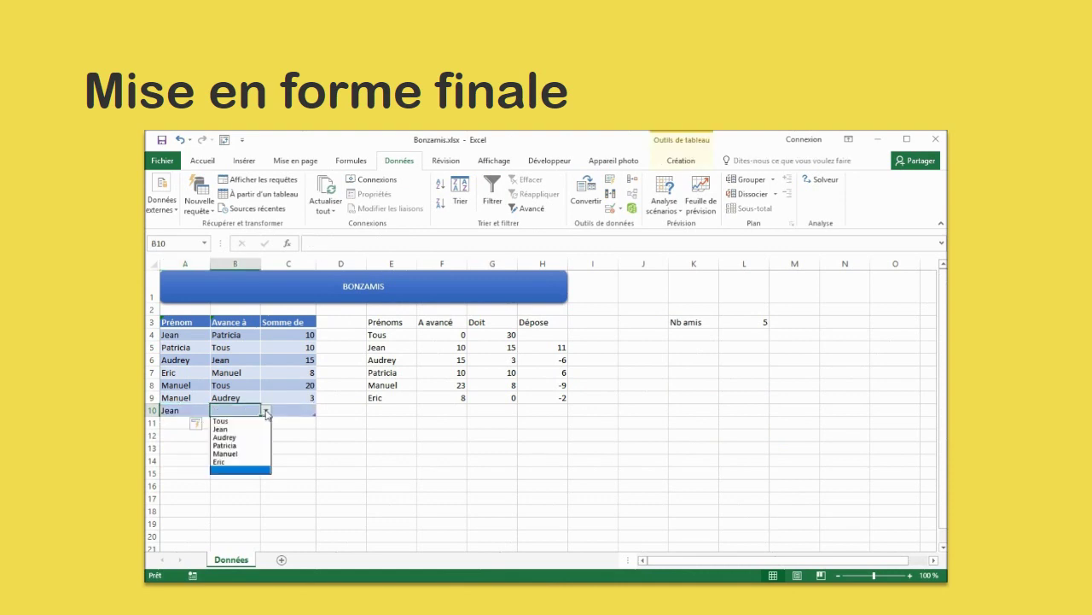
pyautogui.click(241, 455)
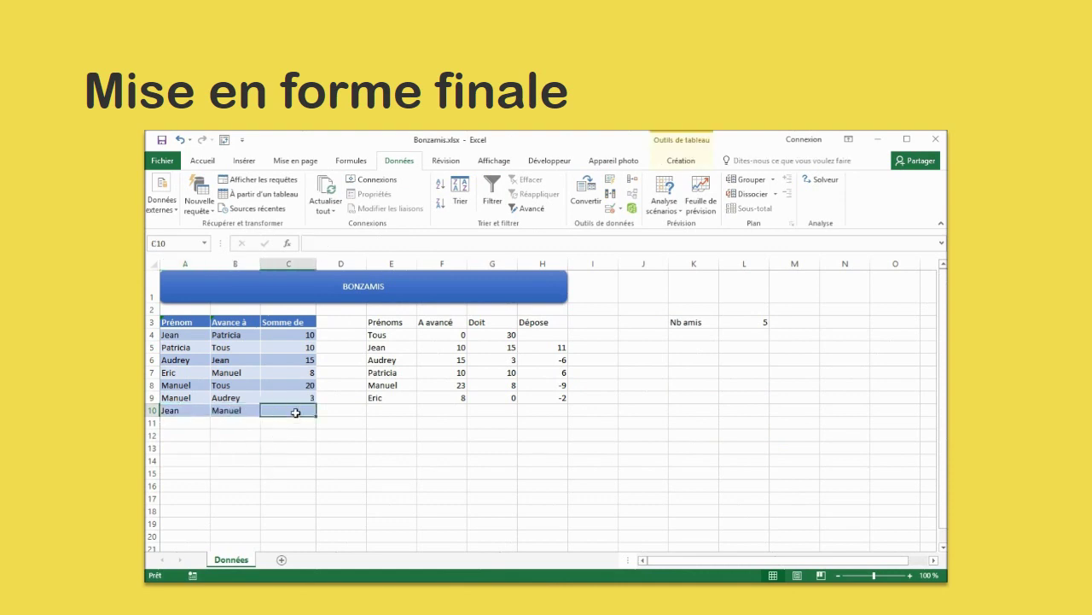
pyautogui.click(296, 412)
pyautogui.write('18')
pyautogui.press('Return')
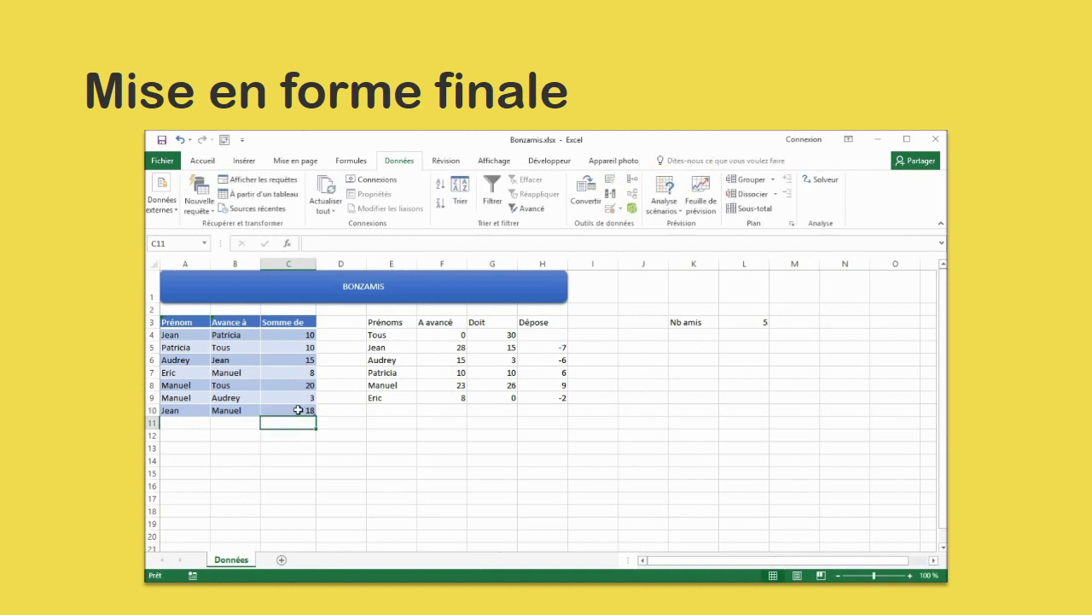
# Step: Format E3:H9 as a blue table with headers and turn off its filter arrows
pyautogui.click(394, 322)
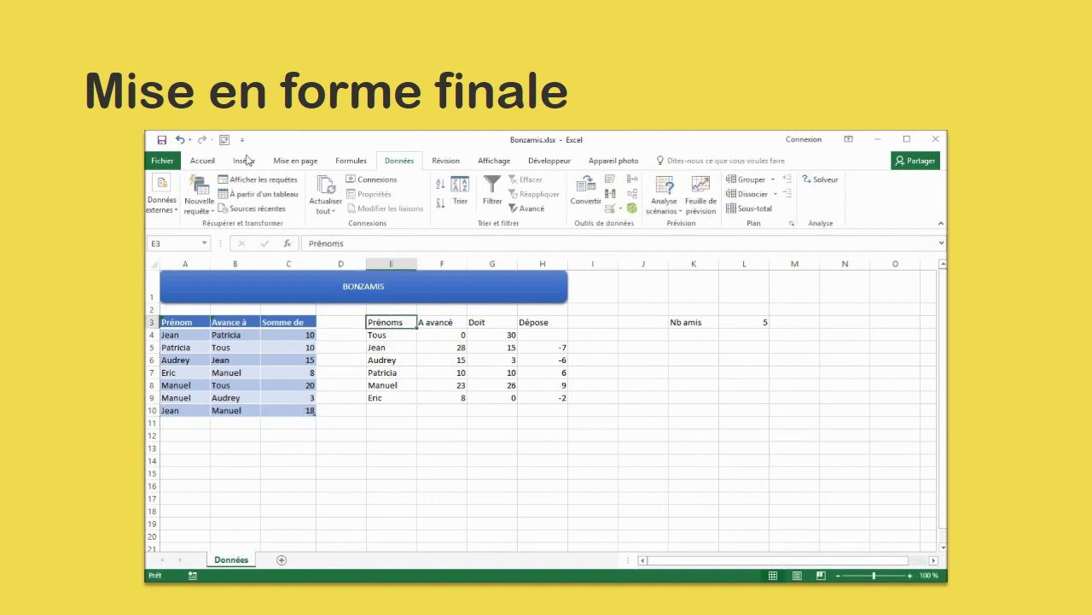
pyautogui.click(205, 162)
pyautogui.click(618, 198)
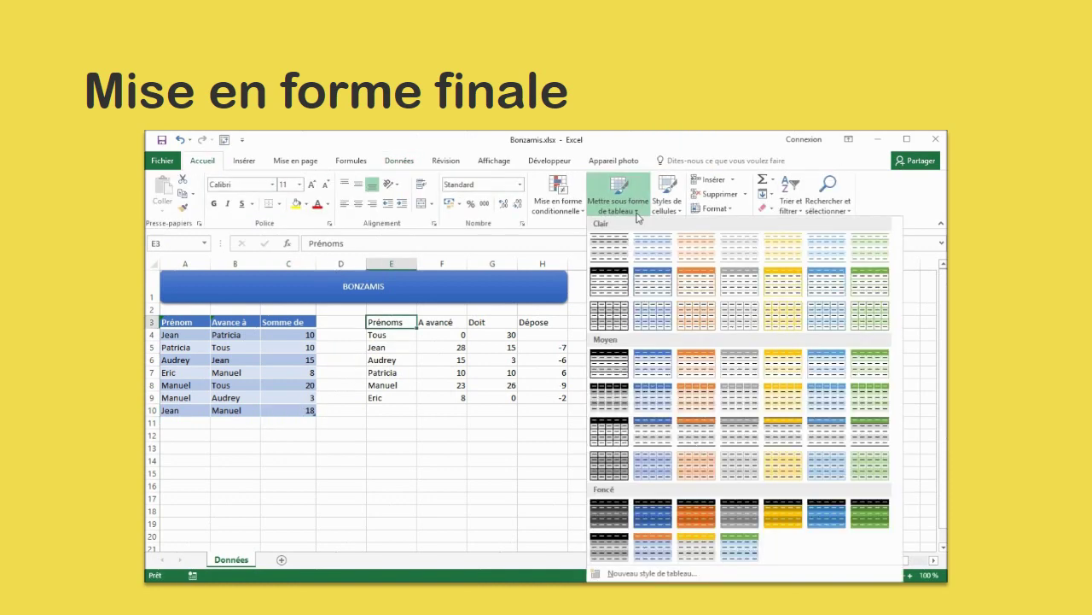
pyautogui.click(654, 401)
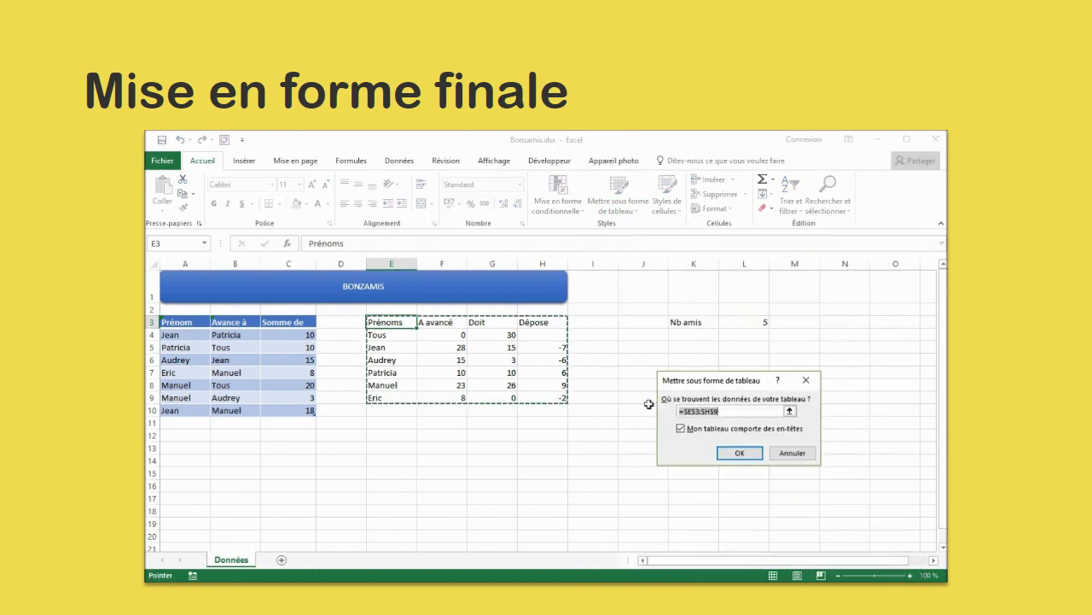
pyautogui.click(755, 457)
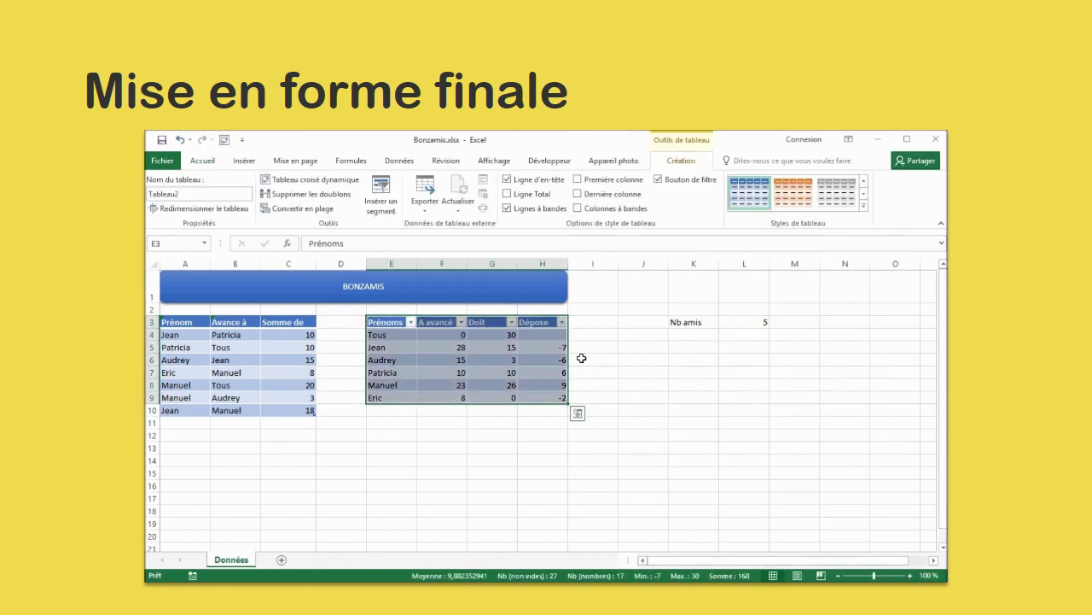
pyautogui.click(400, 160)
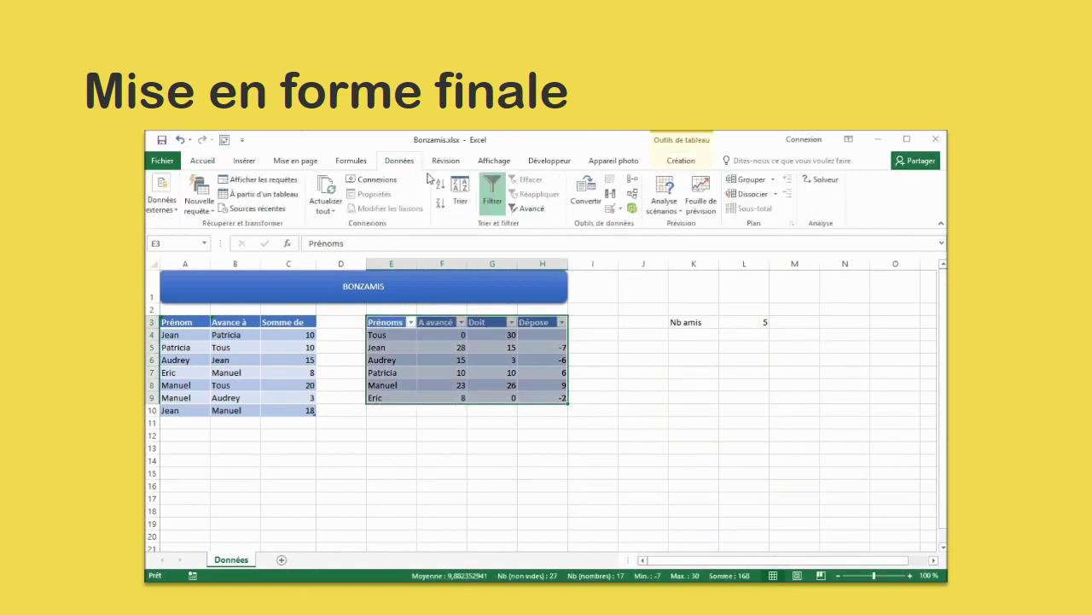
pyautogui.click(492, 192)
pyautogui.click(640, 449)
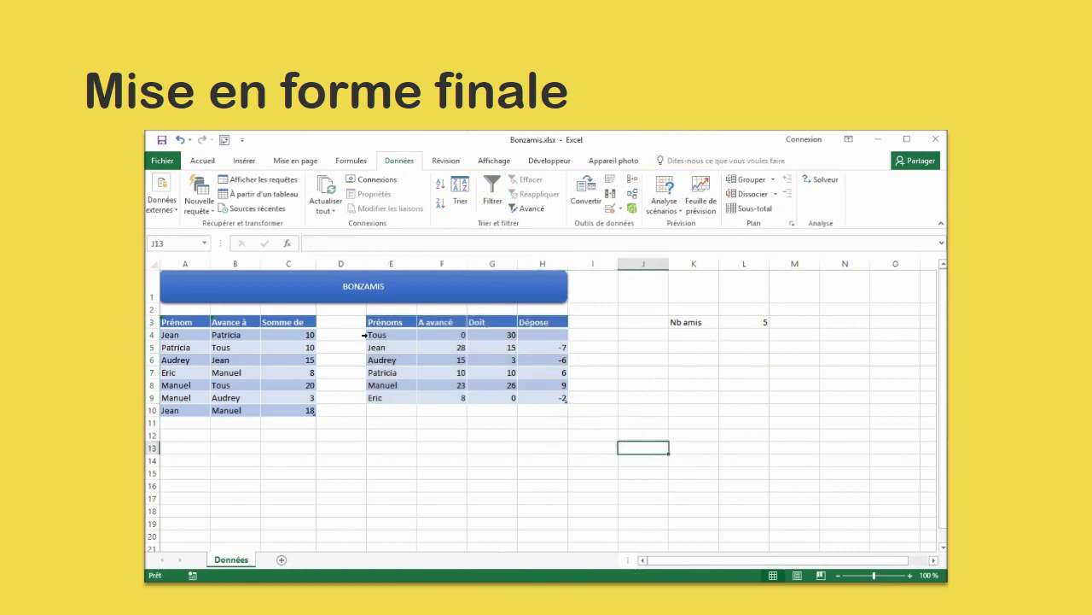
# Step: Increase the BONZAMIS title font size by two steps
pyautogui.click(394, 300)
pyautogui.click(202, 160)
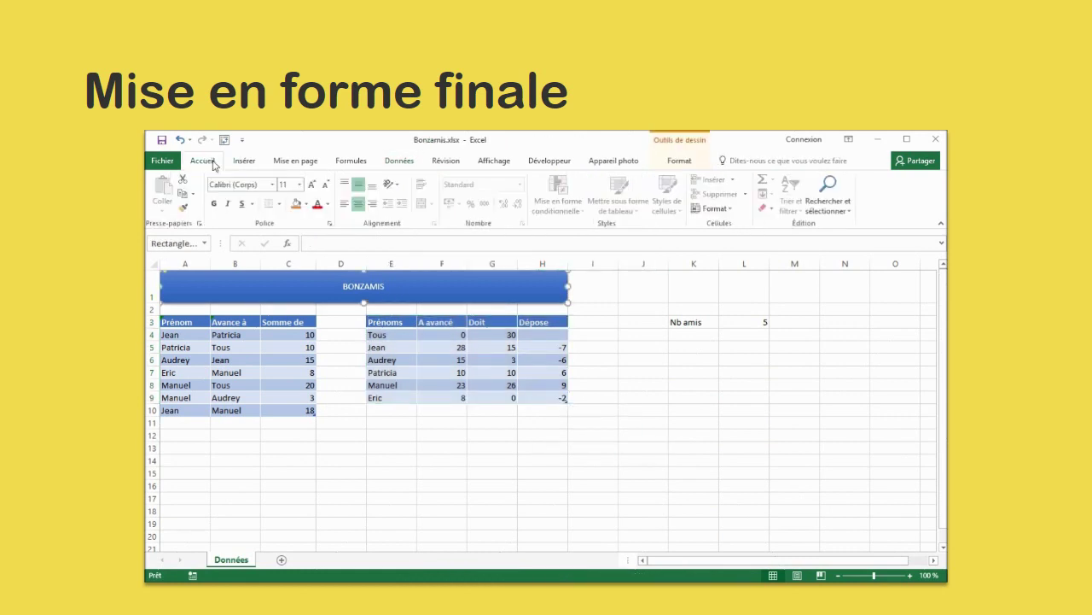
pyautogui.click(312, 185)
pyautogui.click(312, 185)
pyautogui.click(312, 185)
pyautogui.click(311, 185)
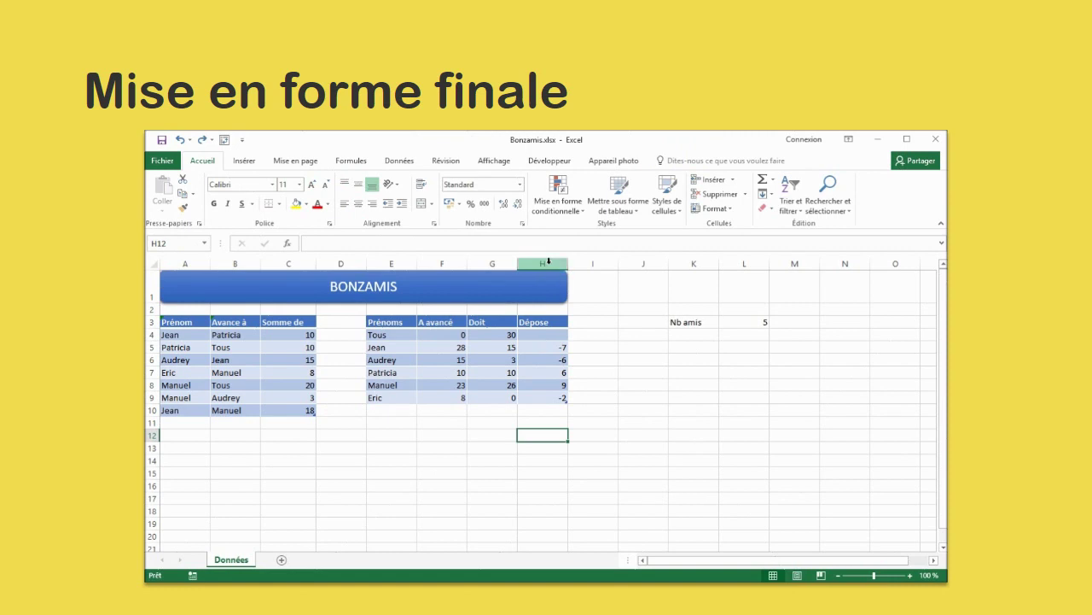
# Step: Format column H as Monétaire euro currency and apply the Rouge - Blanc colour scale
pyautogui.click(543, 264)
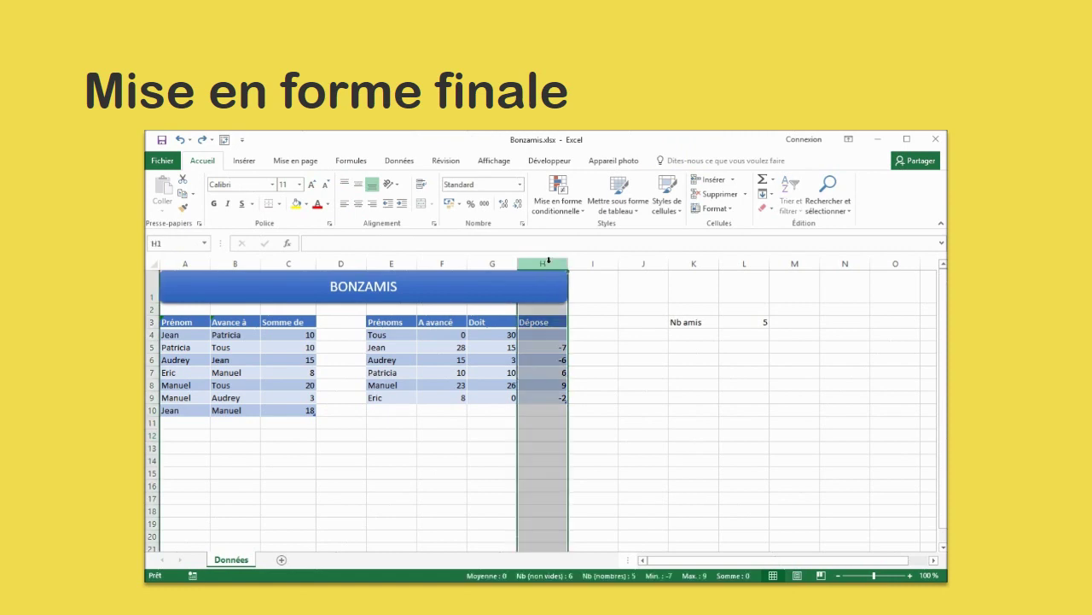
pyautogui.click(520, 184)
pyautogui.click(505, 253)
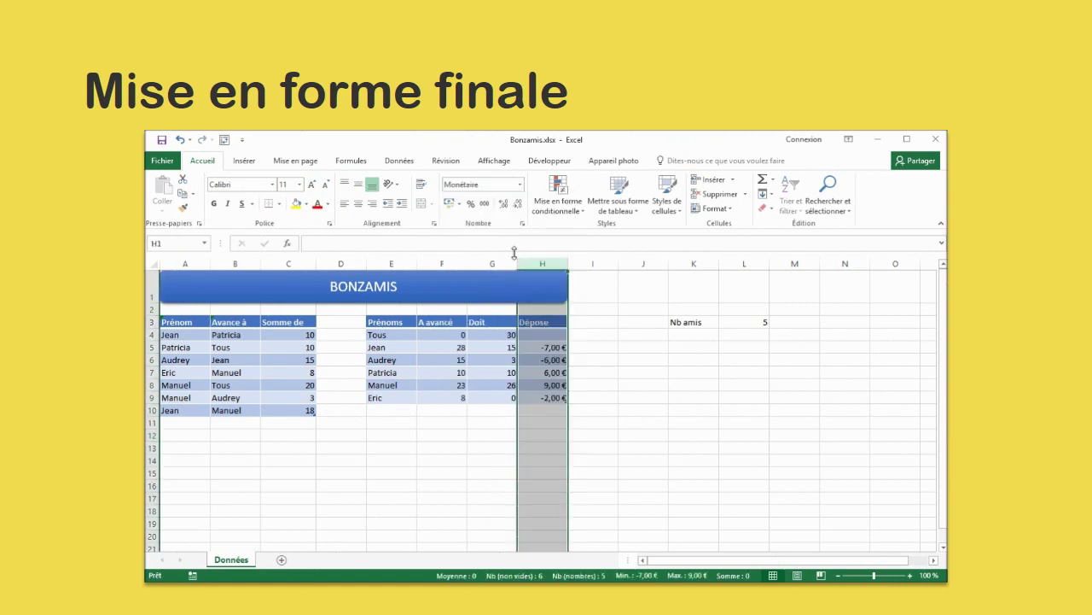
pyautogui.click(561, 208)
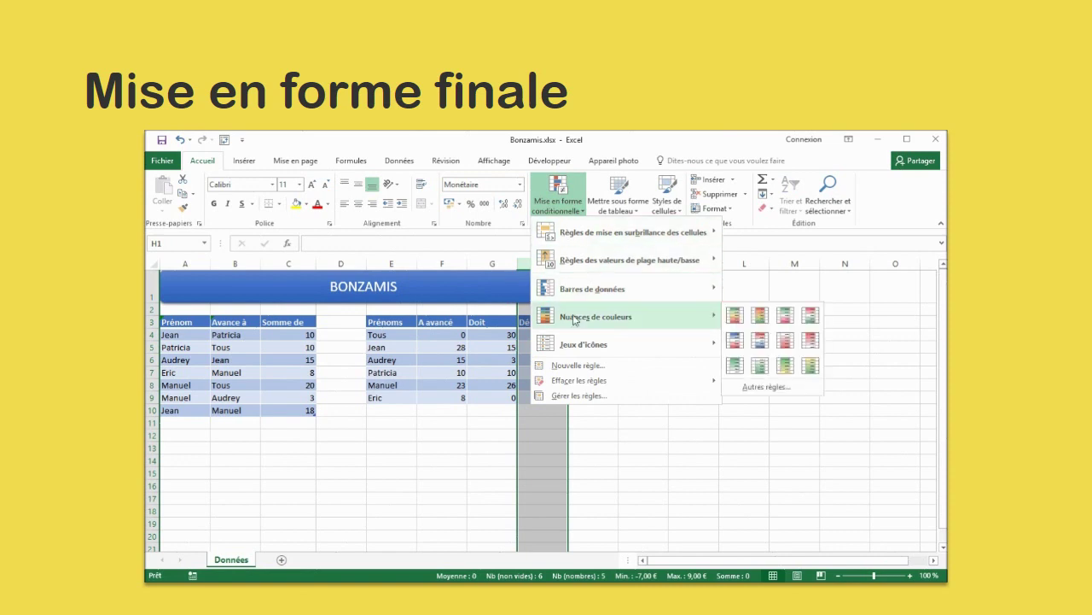
pyautogui.moveTo(596, 317)
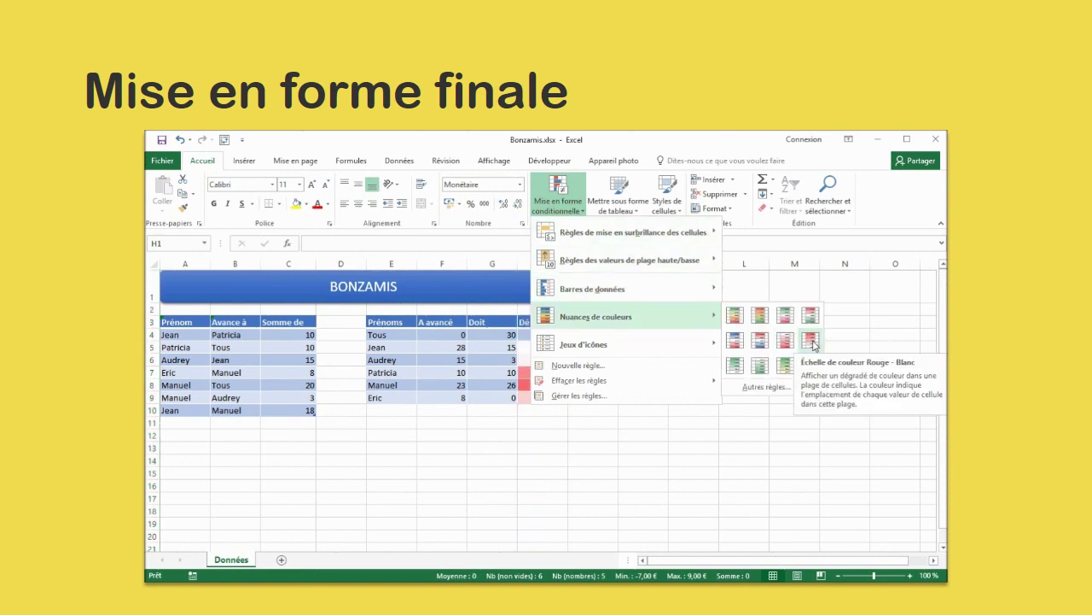
pyautogui.click(812, 342)
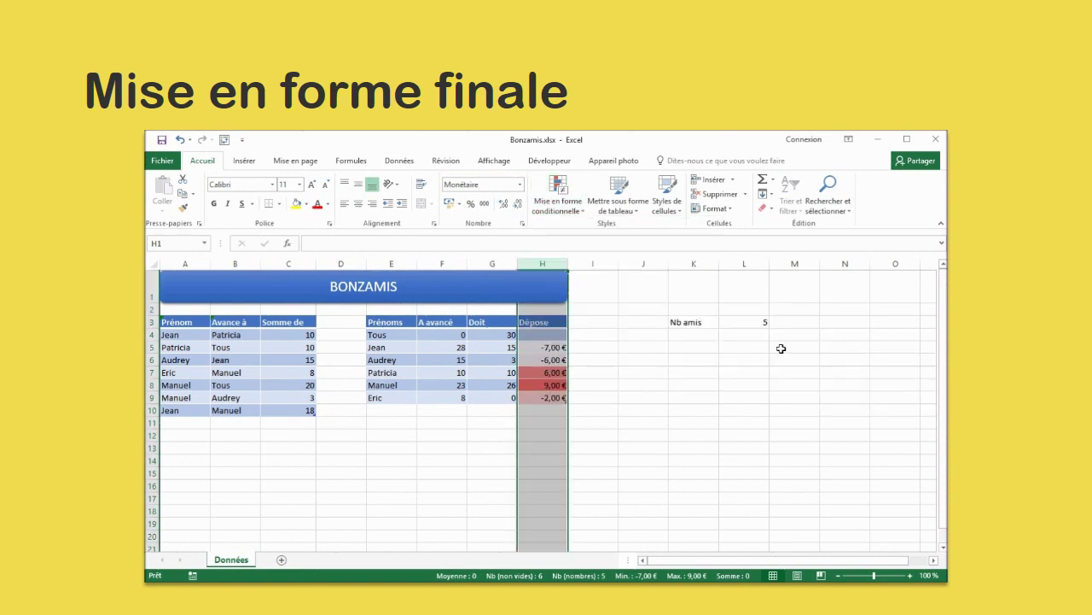
pyautogui.click(652, 409)
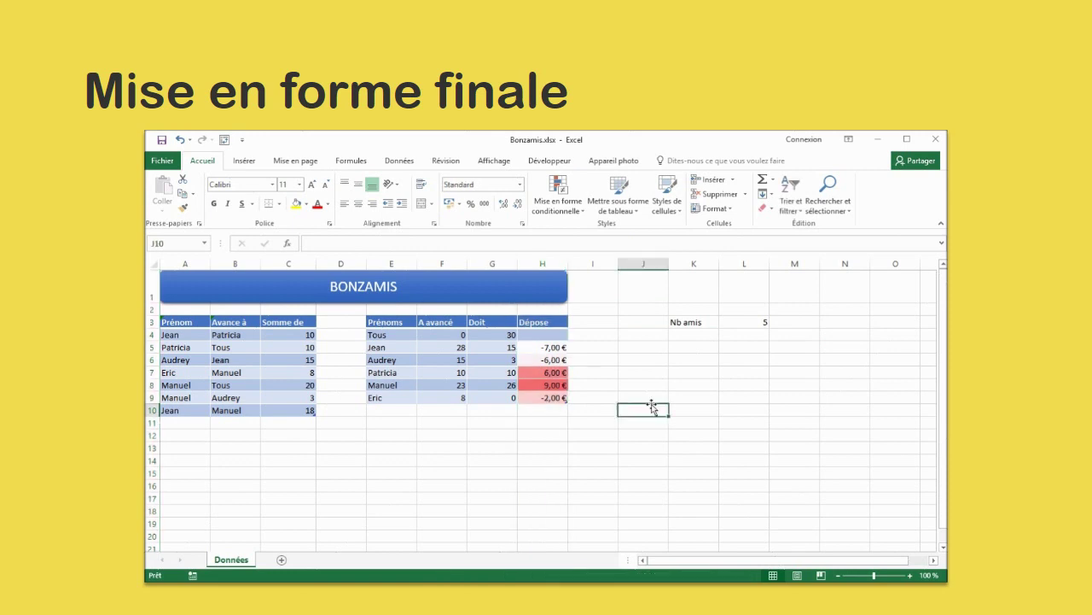